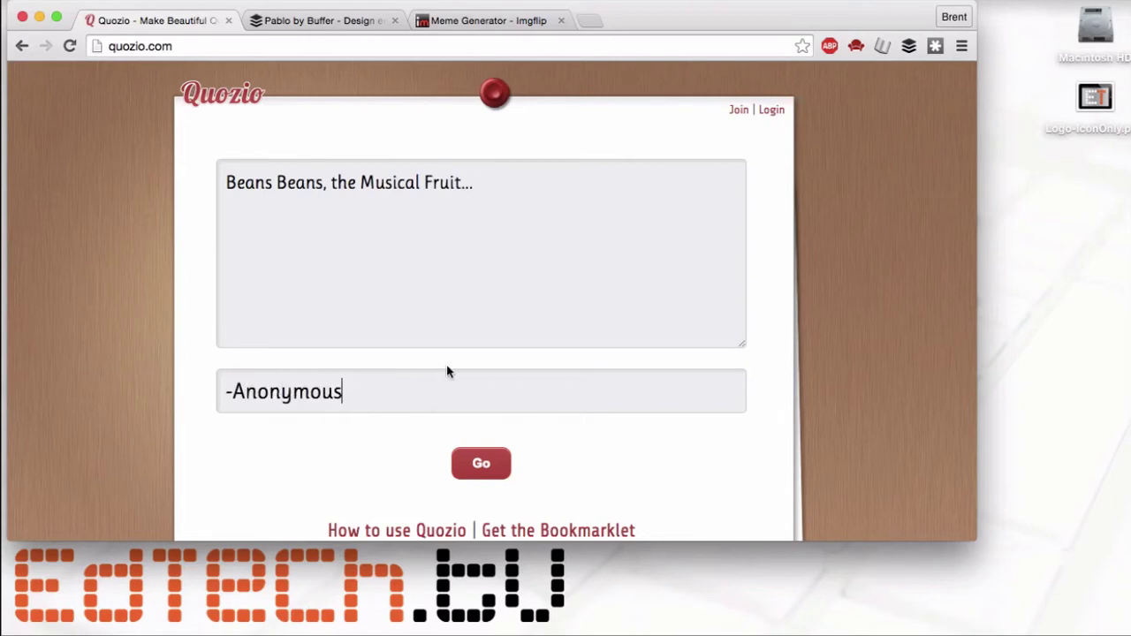
Step: Generate the quote image from the entered text and apply the autumn forest path theme to it
left_click(480, 466)
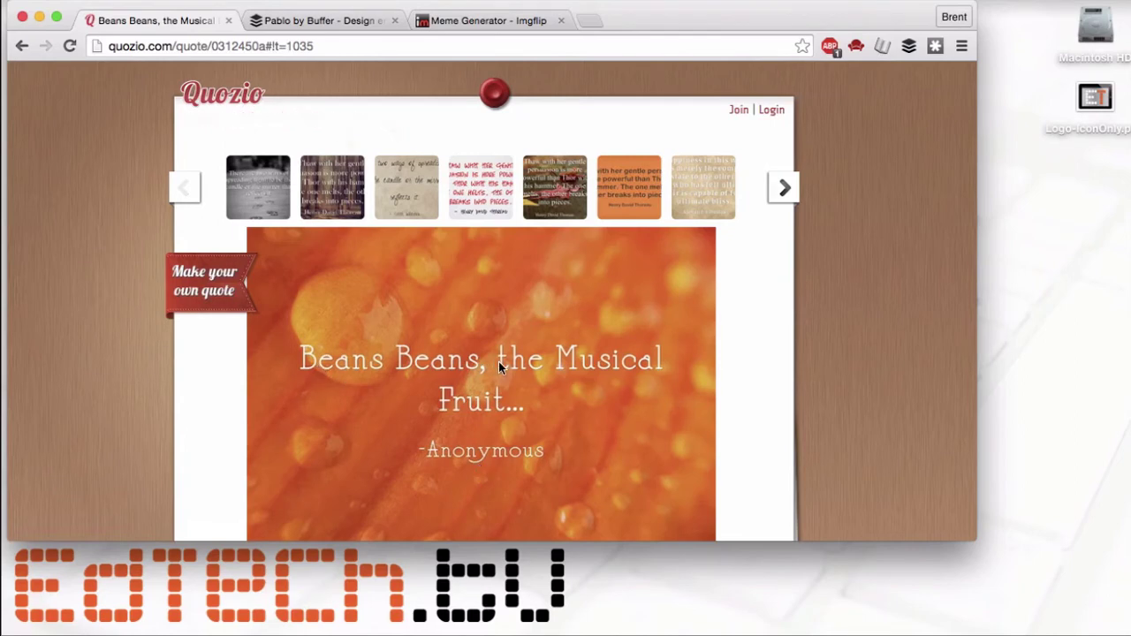
scroll(512, 473, "down", 2)
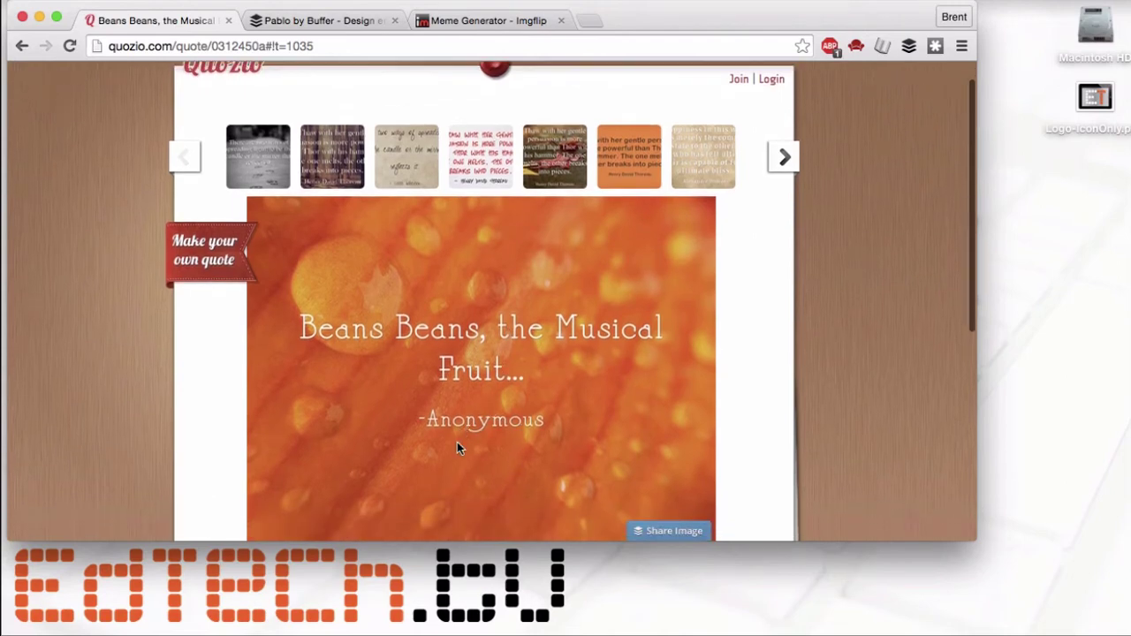
scroll(456, 442, "down", 1)
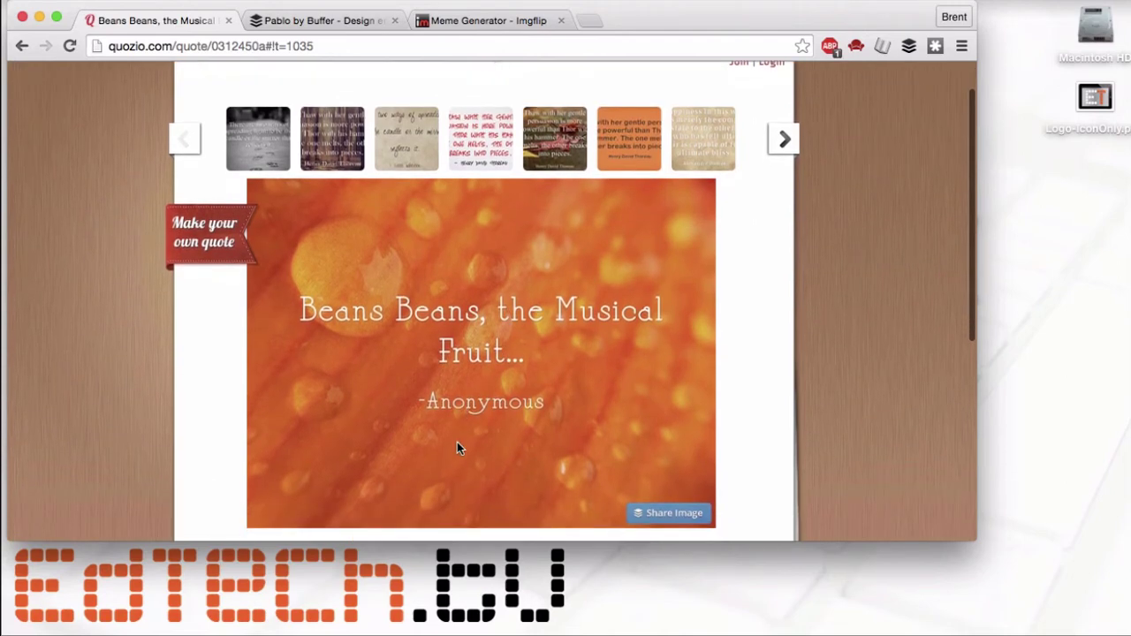
left_click(325, 161)
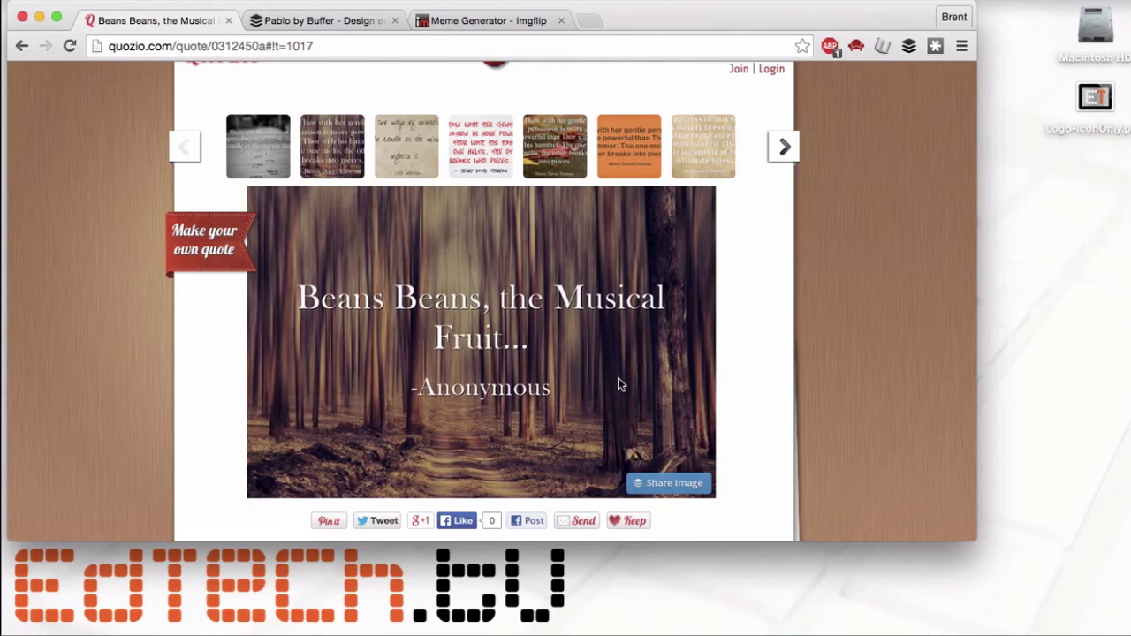
Step: Examine the finished quote image and the sharing options and quote text beneath it
scroll(620, 383, "down", 1)
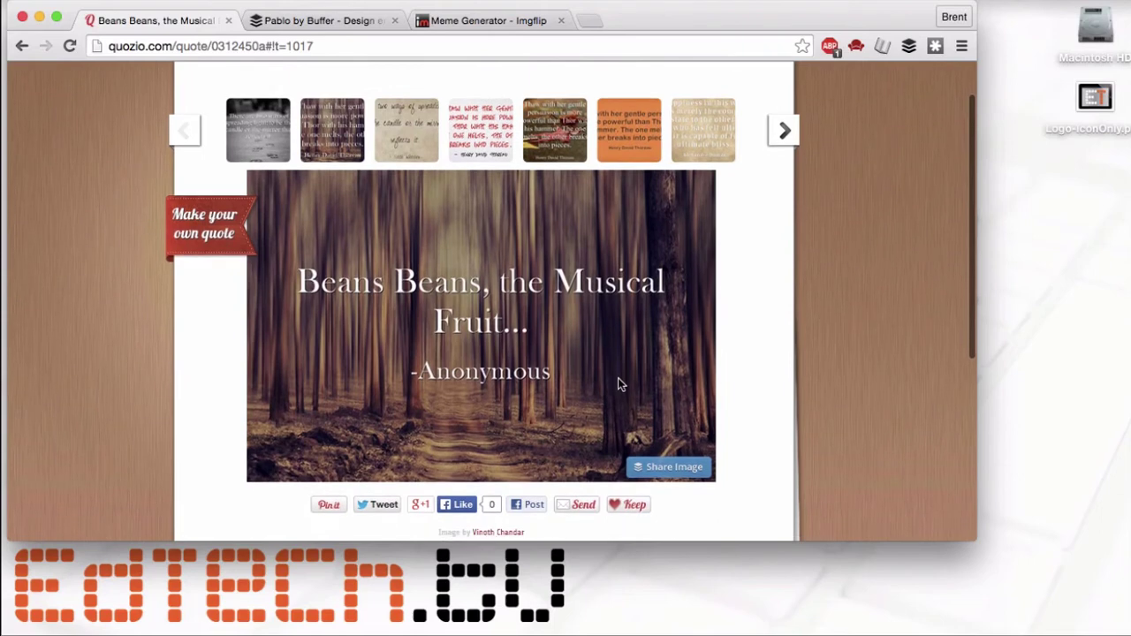
scroll(618, 384, "down", 2)
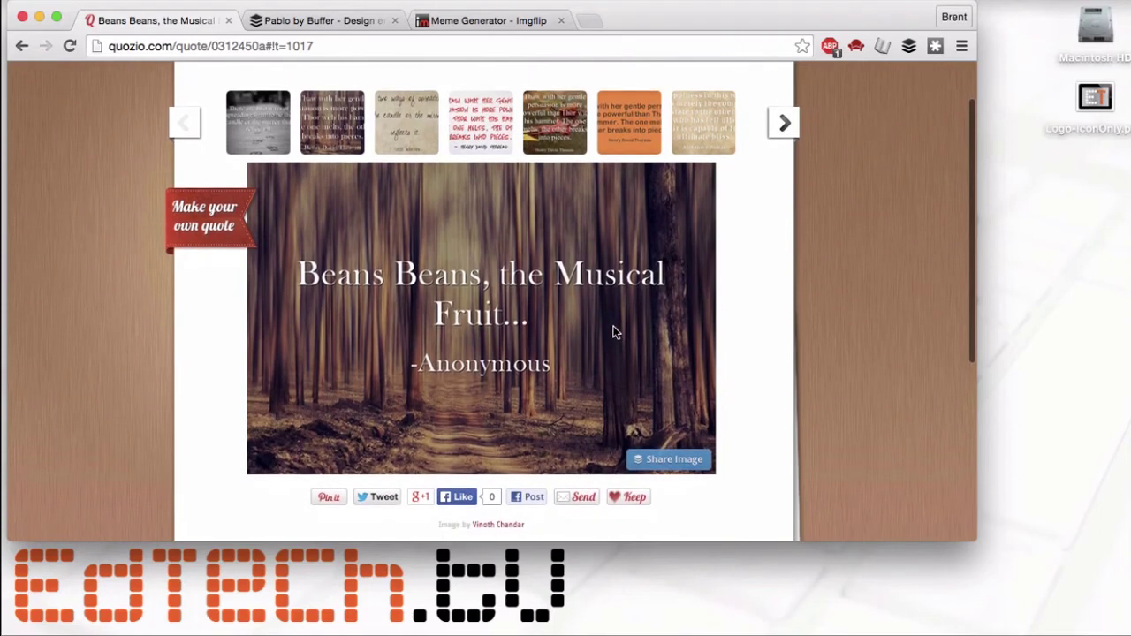
scroll(616, 333, "down", 5)
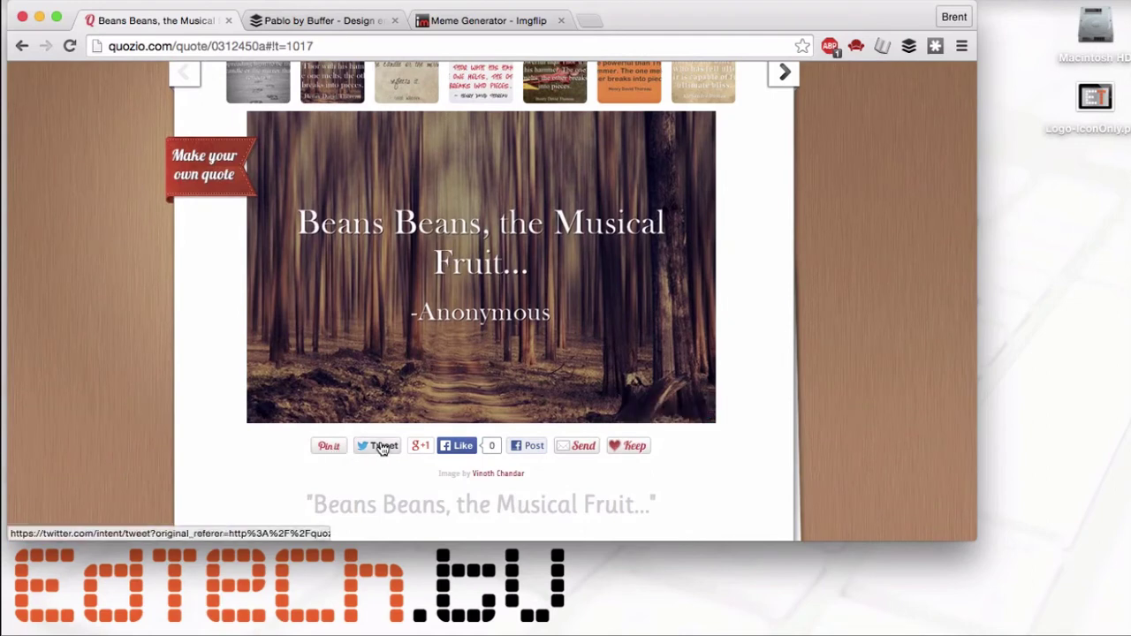
mouse_move(440, 404)
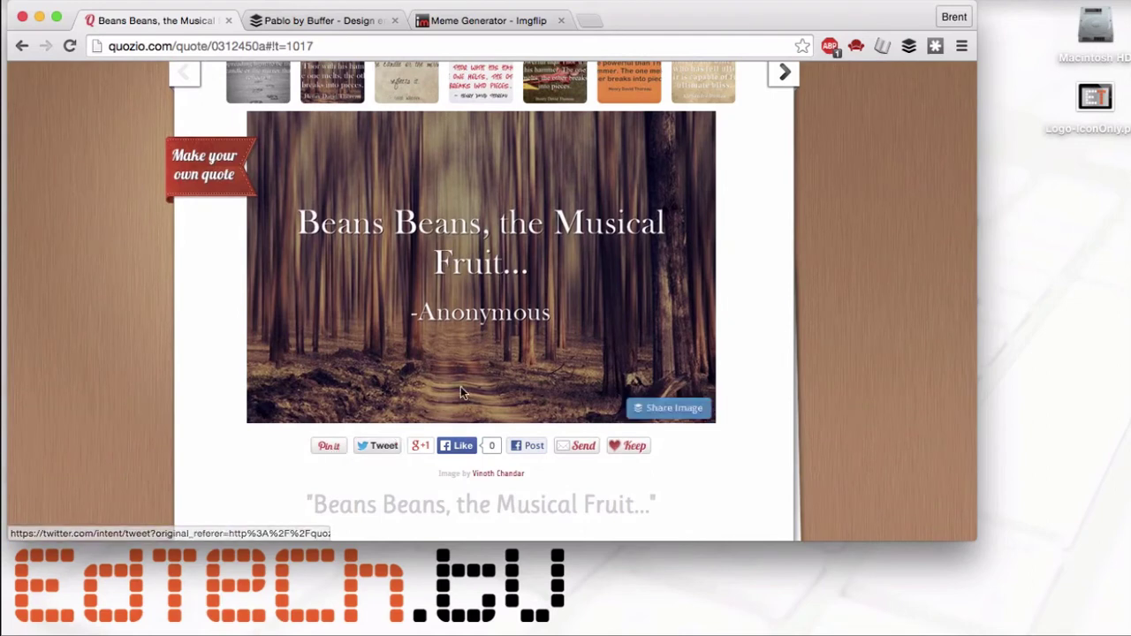
scroll(545, 336, "down", 8)
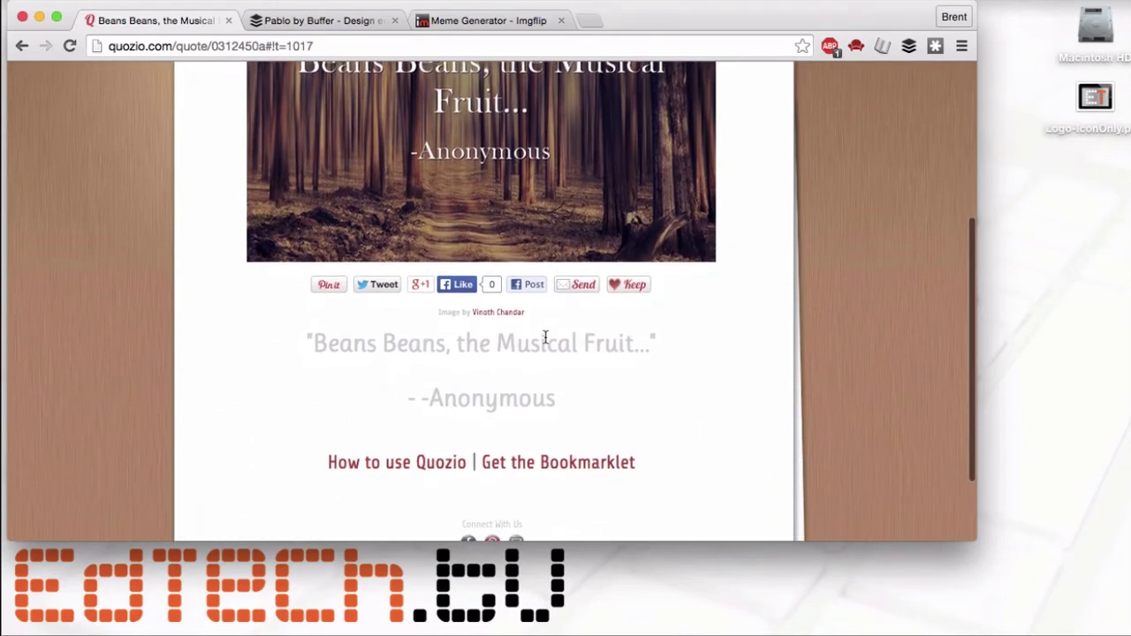
scroll(545, 336, "up", 10)
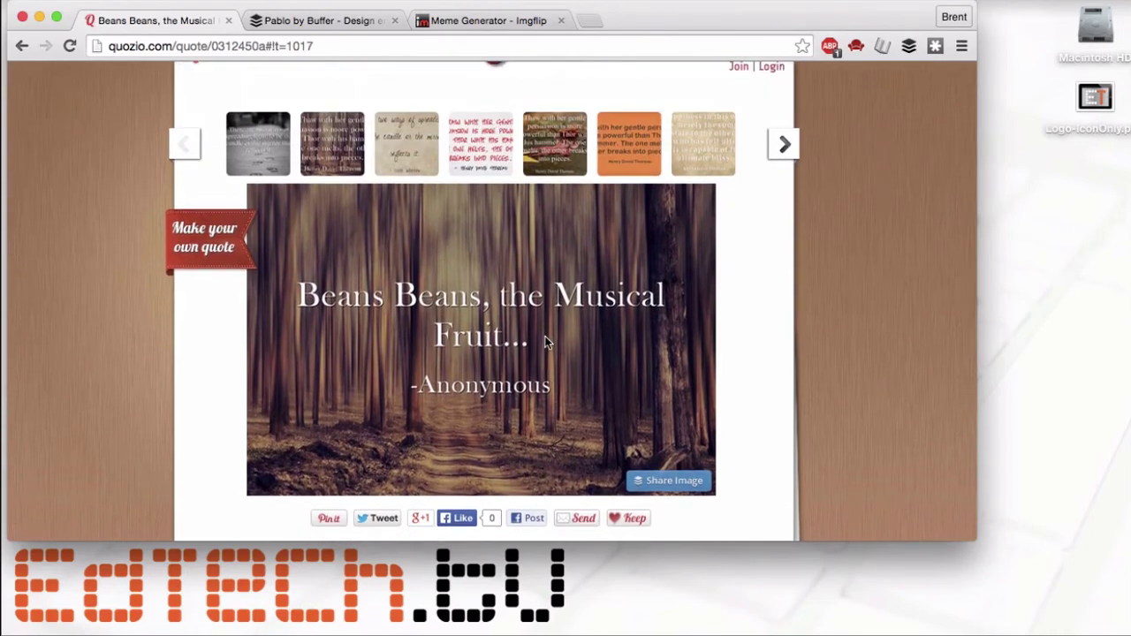
scroll(546, 343, "up", 1)
scroll(545, 343, "down", 2)
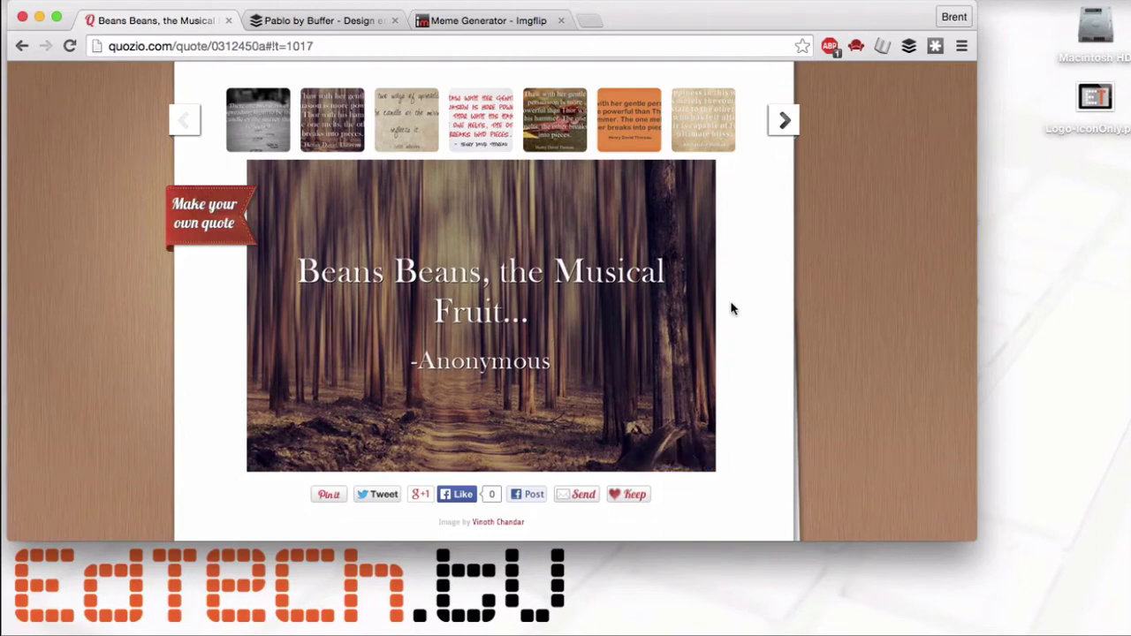
Step: Switch to Pablo and replace the sample quote with "Even if you're on the right track, you'll get run over if you just sit there." by Will Rogers
left_click(305, 21)
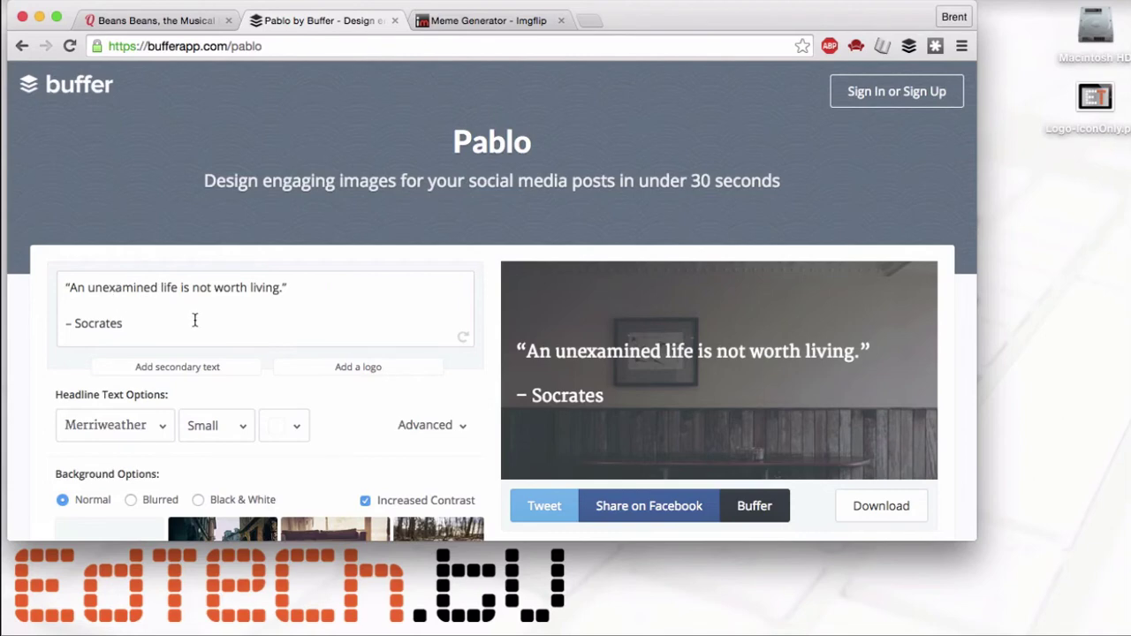
left_click_drag(70, 288, 283, 287)
type("Even if you're on the right track, you")
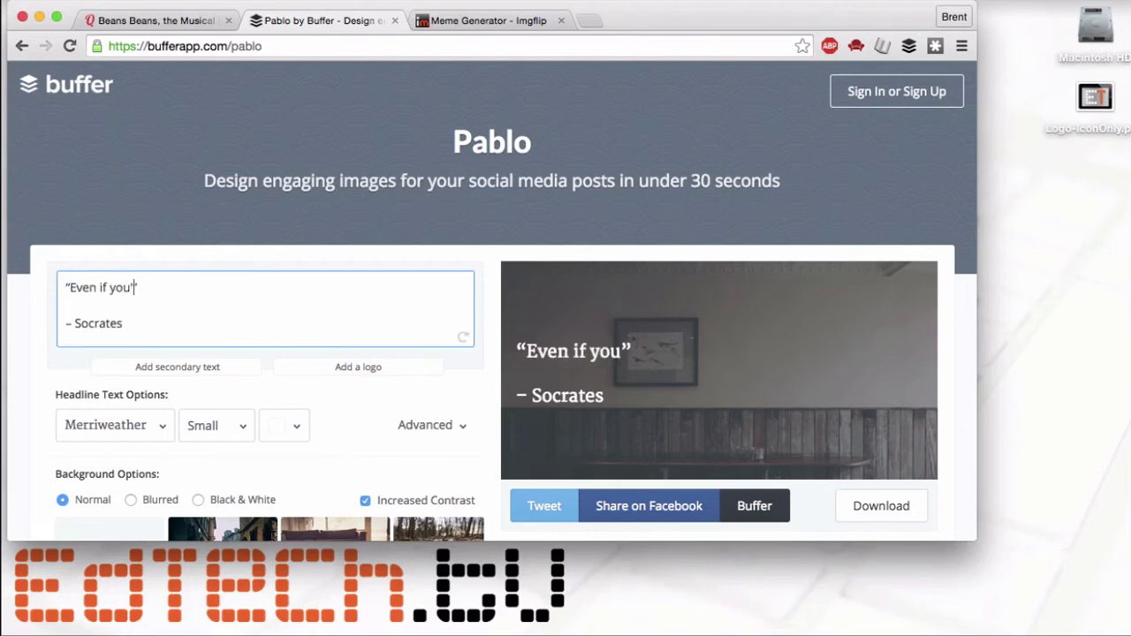
type("'ll get run over if you just sit there.")
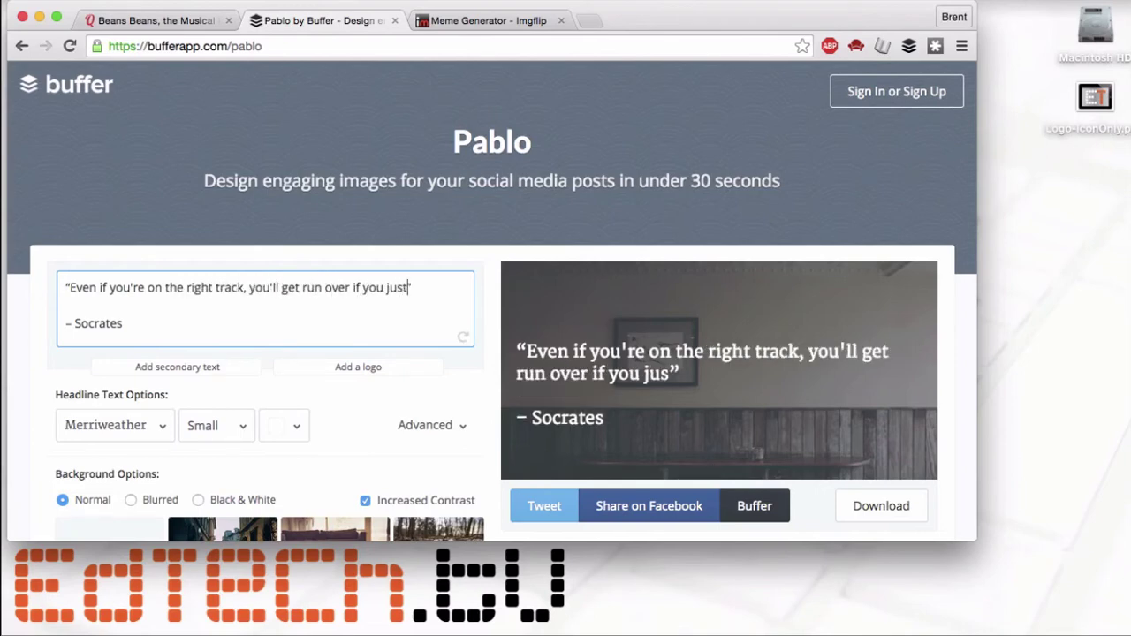
left_click_drag(123, 323, 69, 325)
type("Will Rogers")
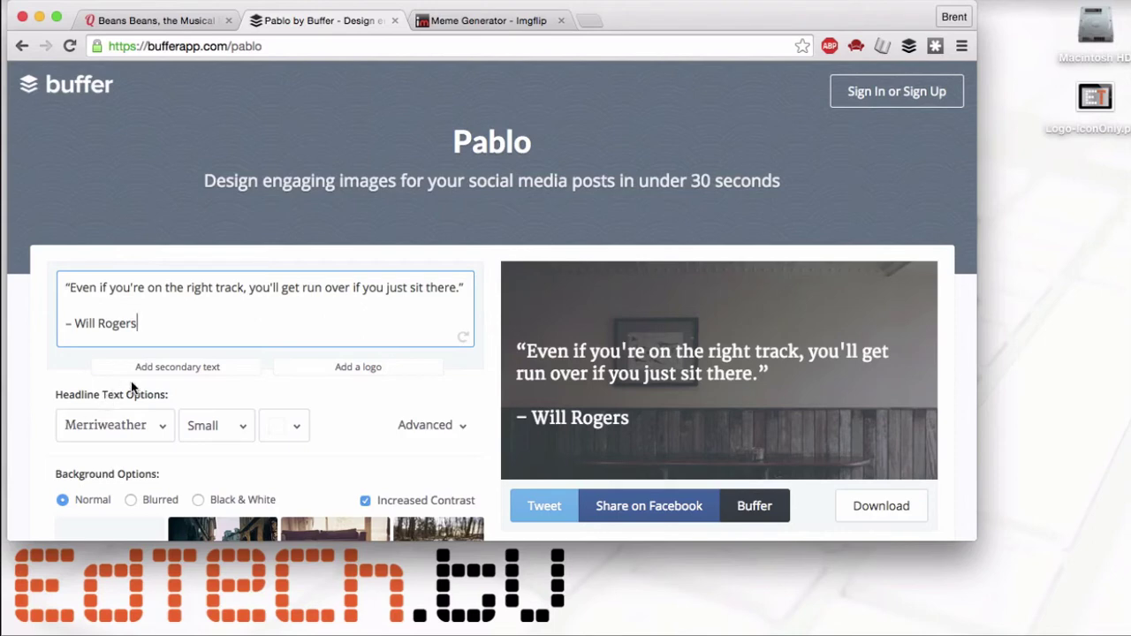
Step: Set the headline text to the Montserrat font at Medium size
left_click(161, 428)
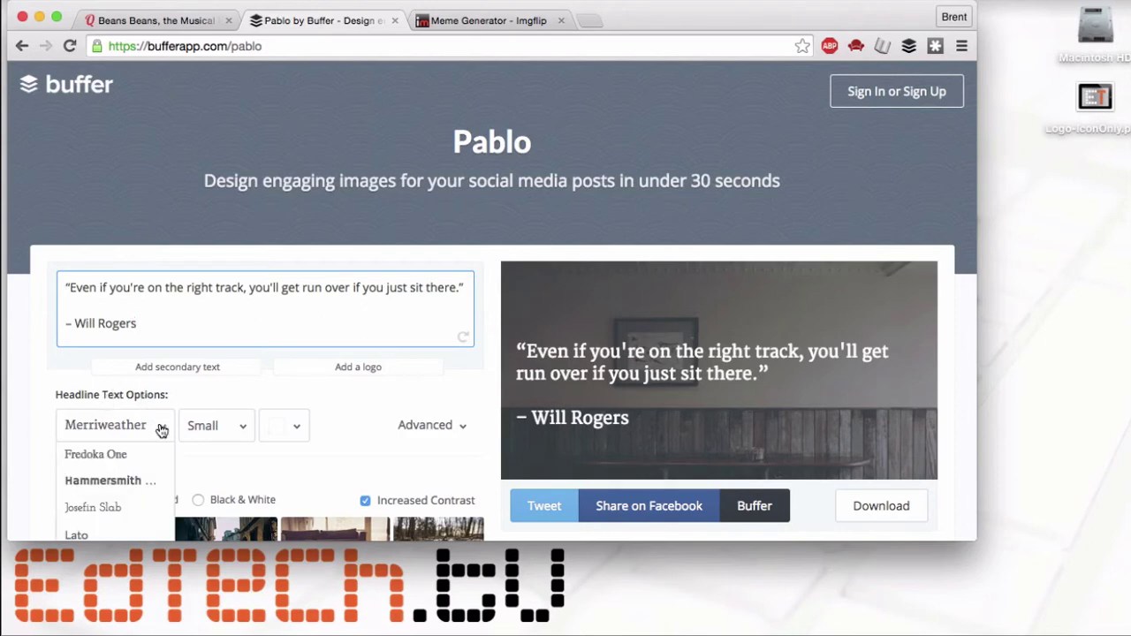
scroll(161, 430, "down", 5)
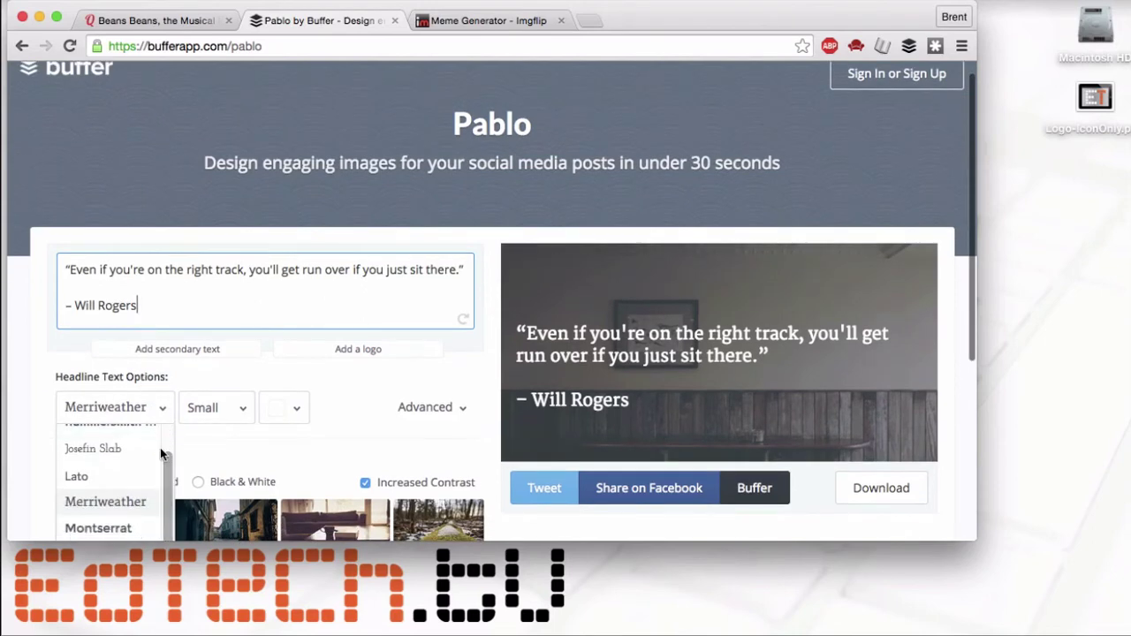
scroll(161, 454, "down", 4)
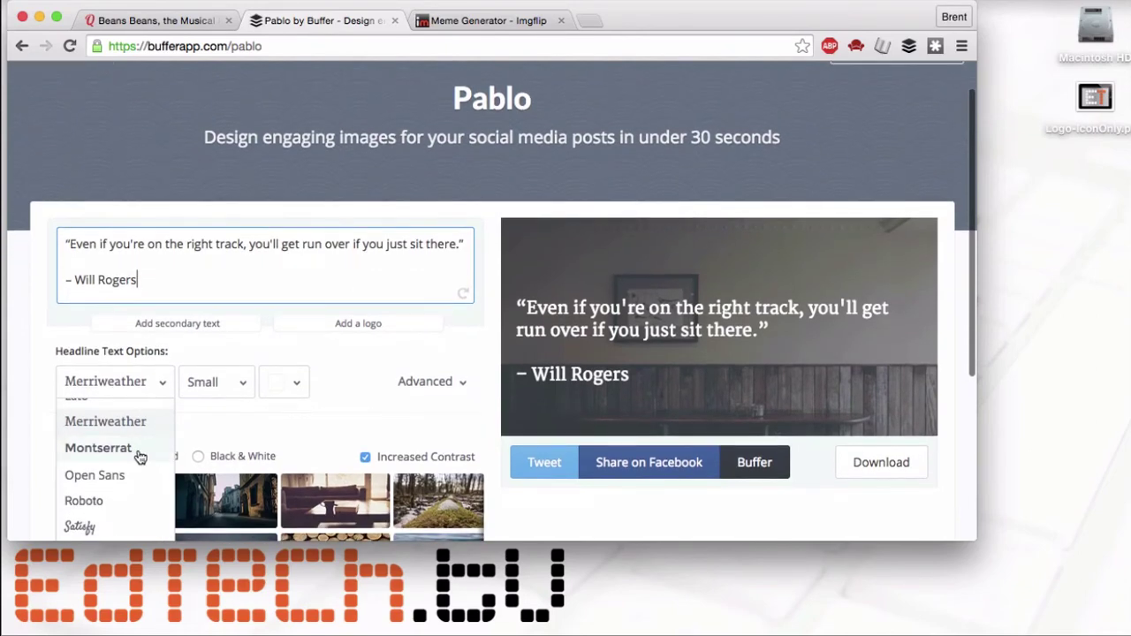
left_click(124, 452)
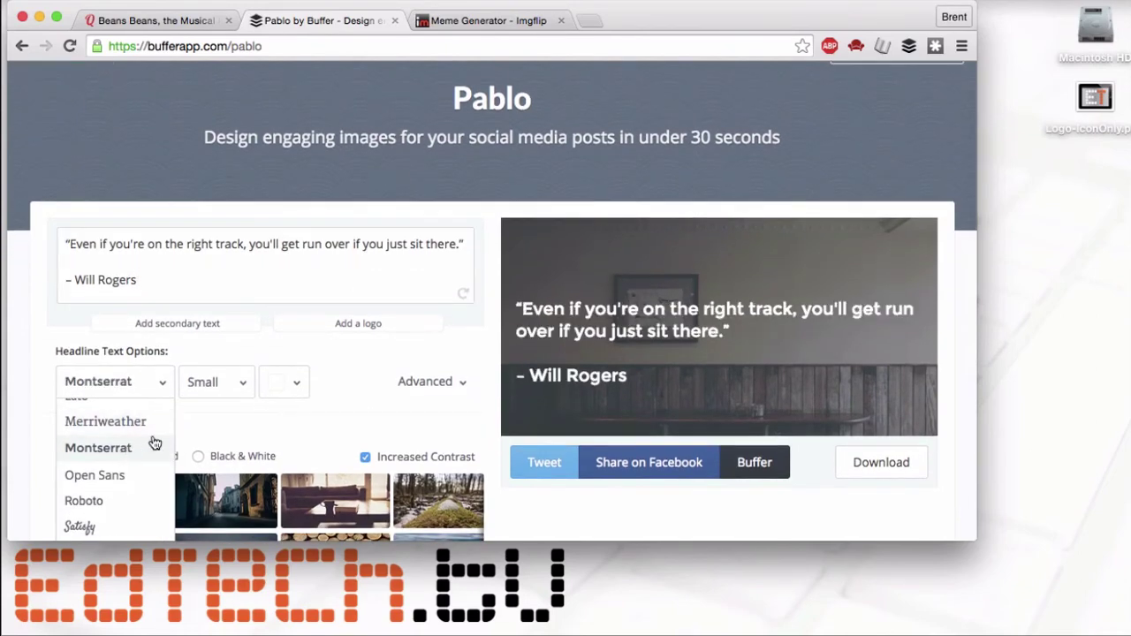
scroll(210, 420, "down", 2)
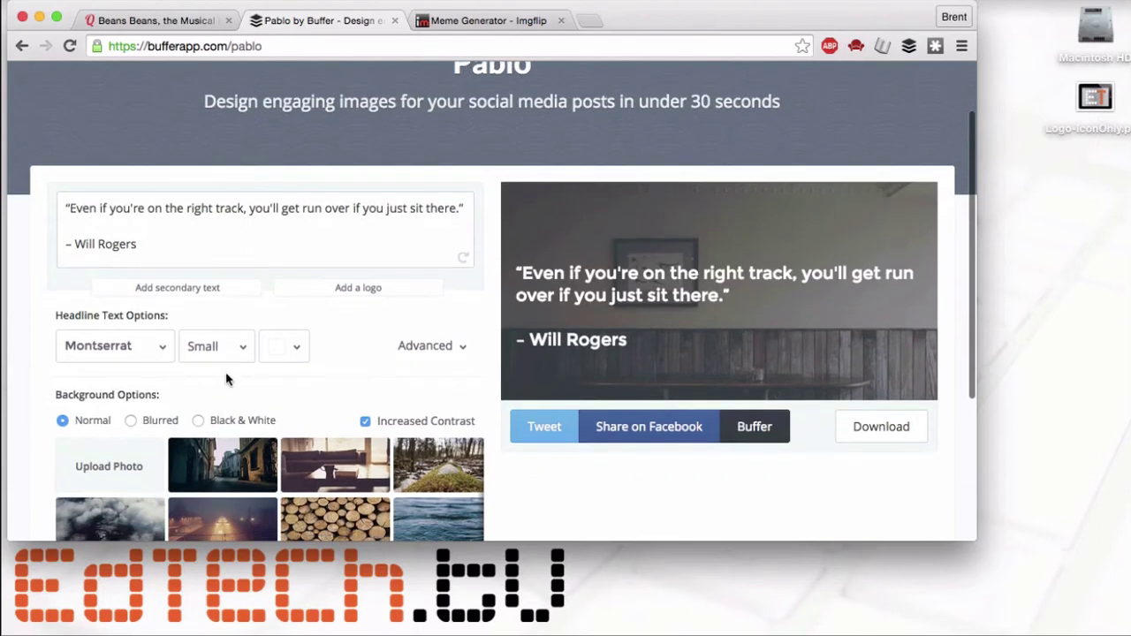
left_click(234, 352)
left_click(228, 409)
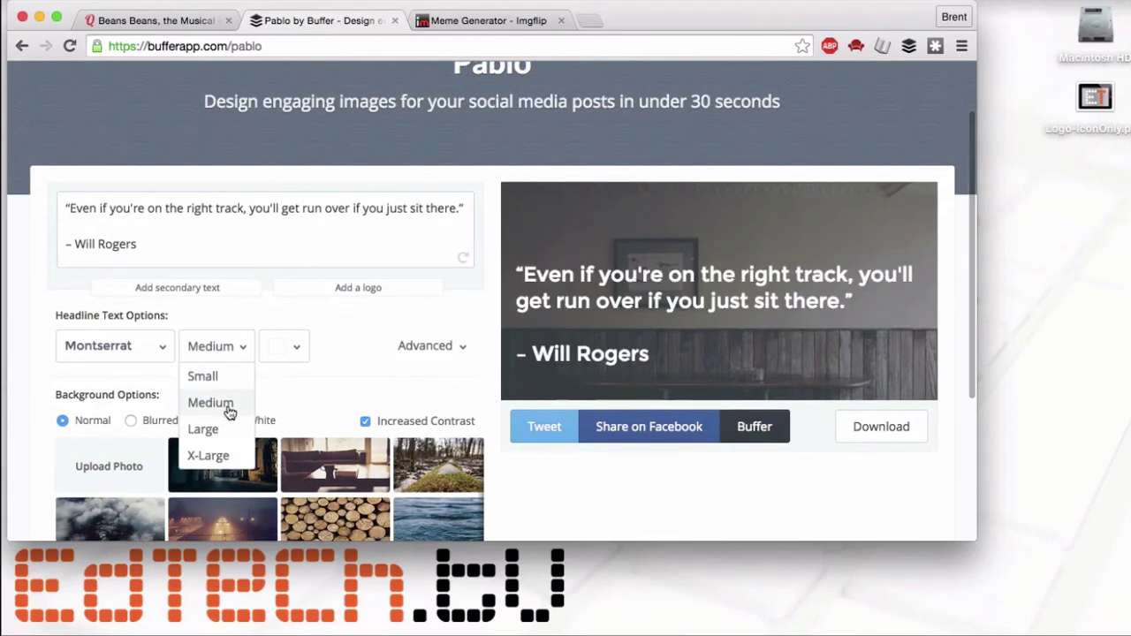
left_click(284, 349)
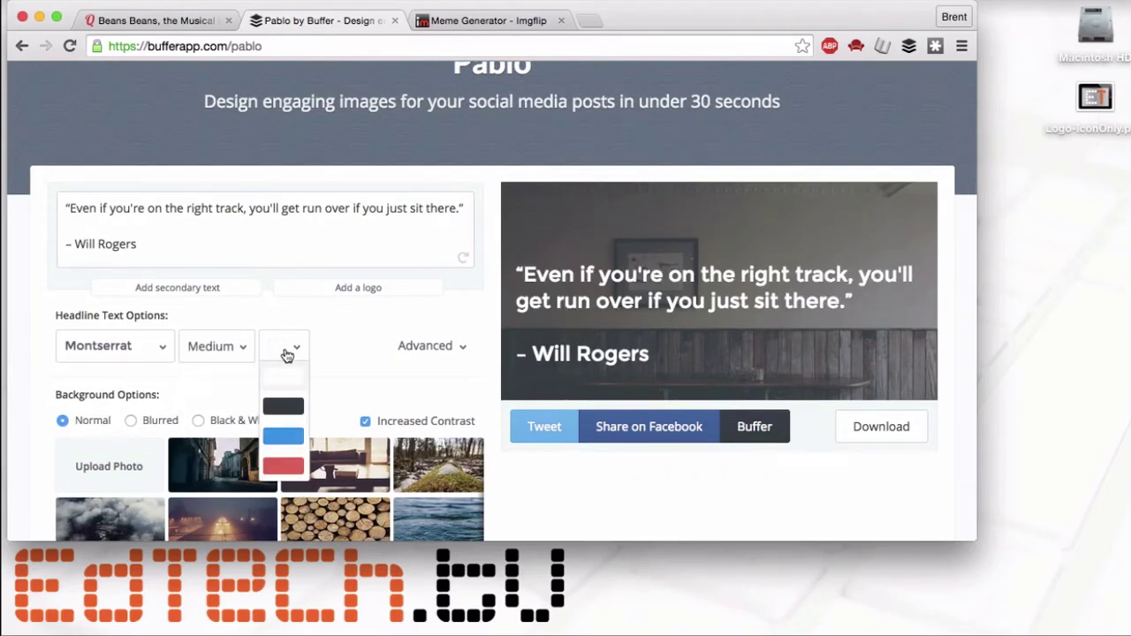
Step: Use the stacked logs photo as the image background
scroll(355, 366, "down", 2)
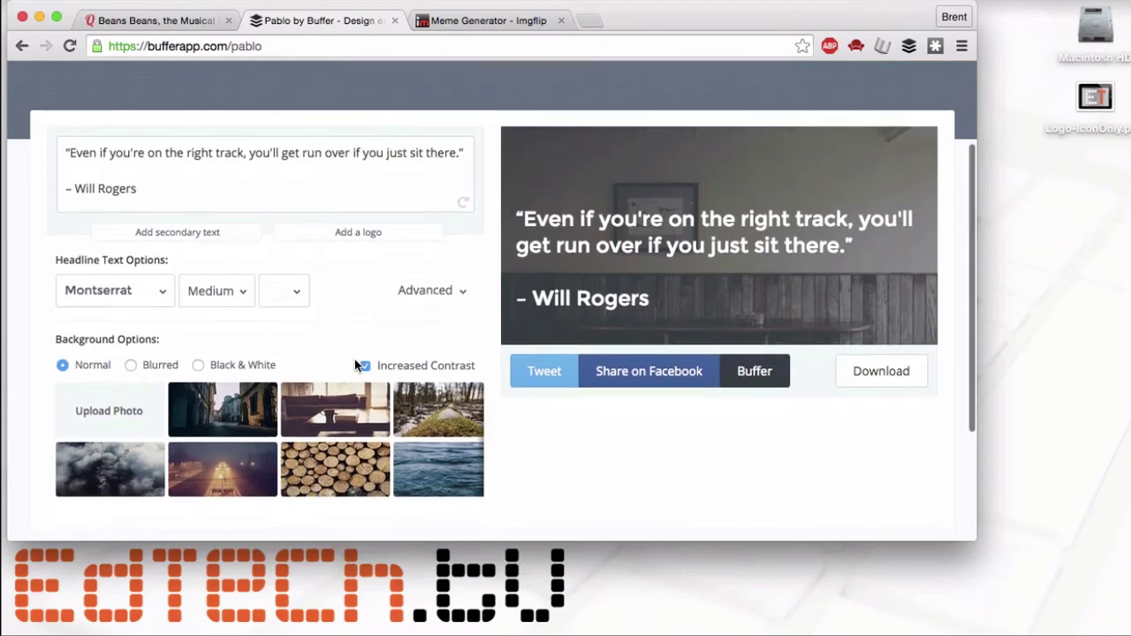
left_click(321, 479)
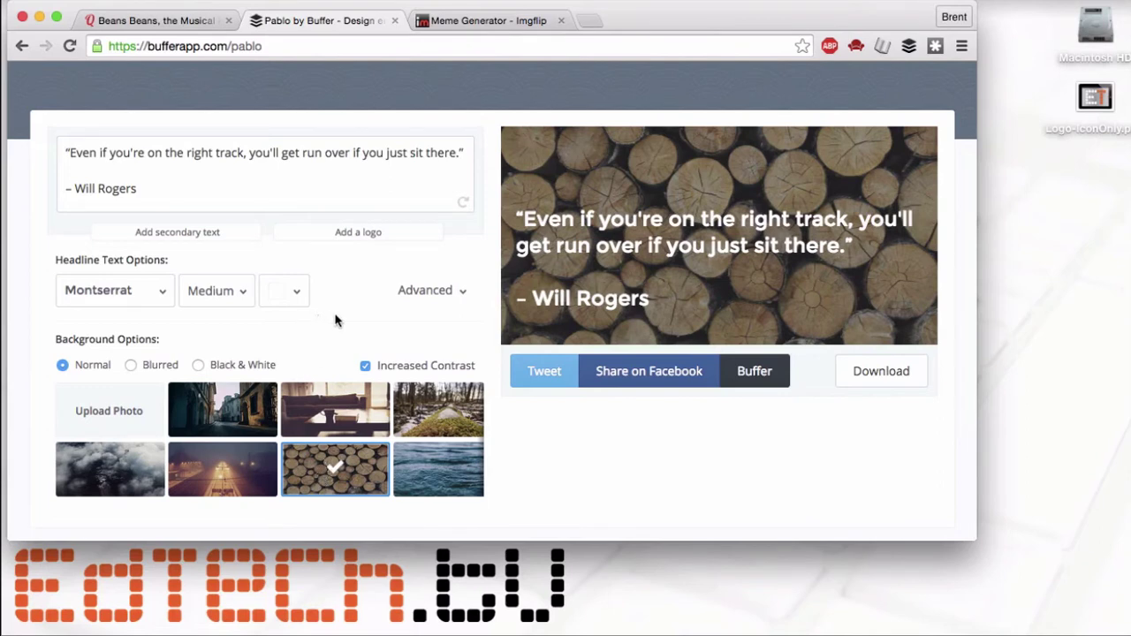
Step: Add the ET icon-only logo file to the quote image
scroll(334, 320, "up", 2)
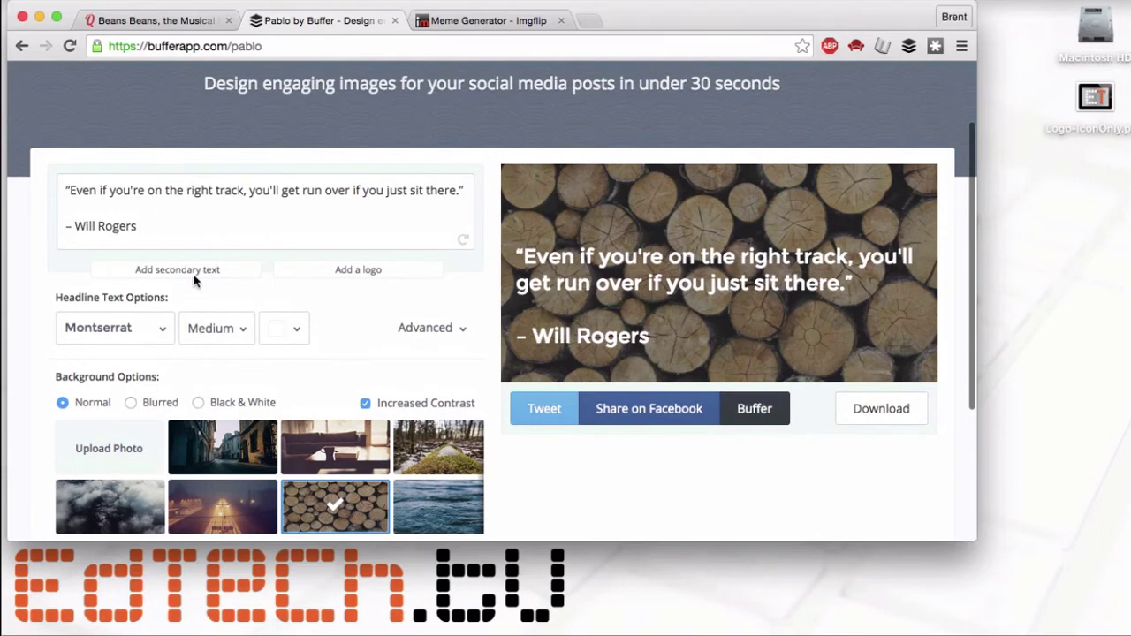
left_click(327, 280)
left_click(421, 129)
left_click(757, 426)
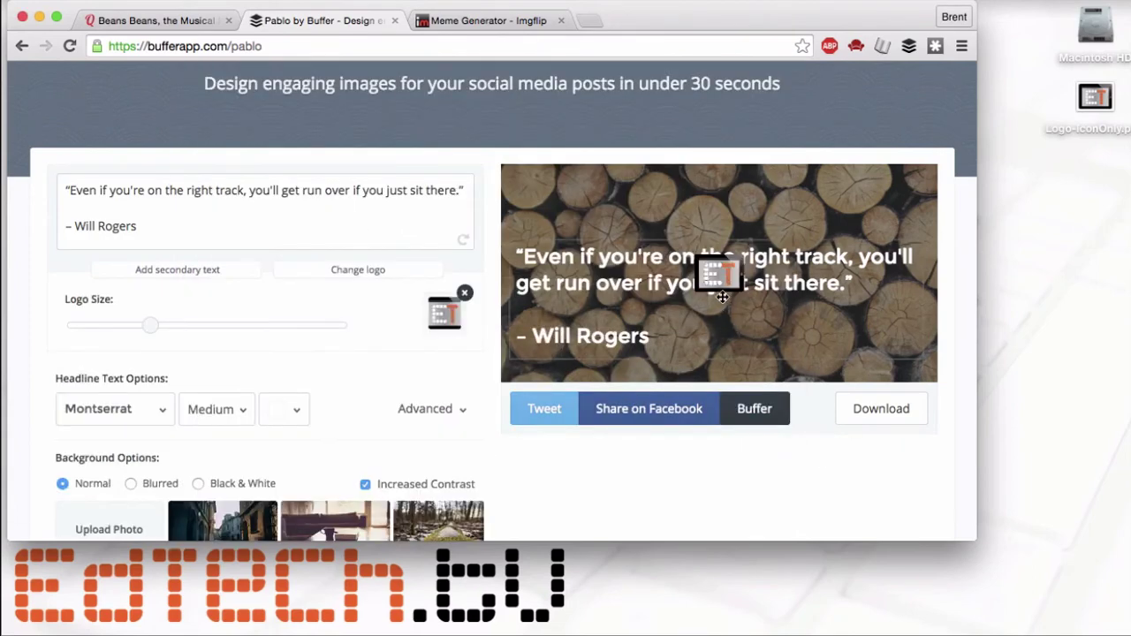
Step: Enlarge the logo slightly and move it to the lower-right corner of the quote image
left_click_drag(148, 325, 189, 328)
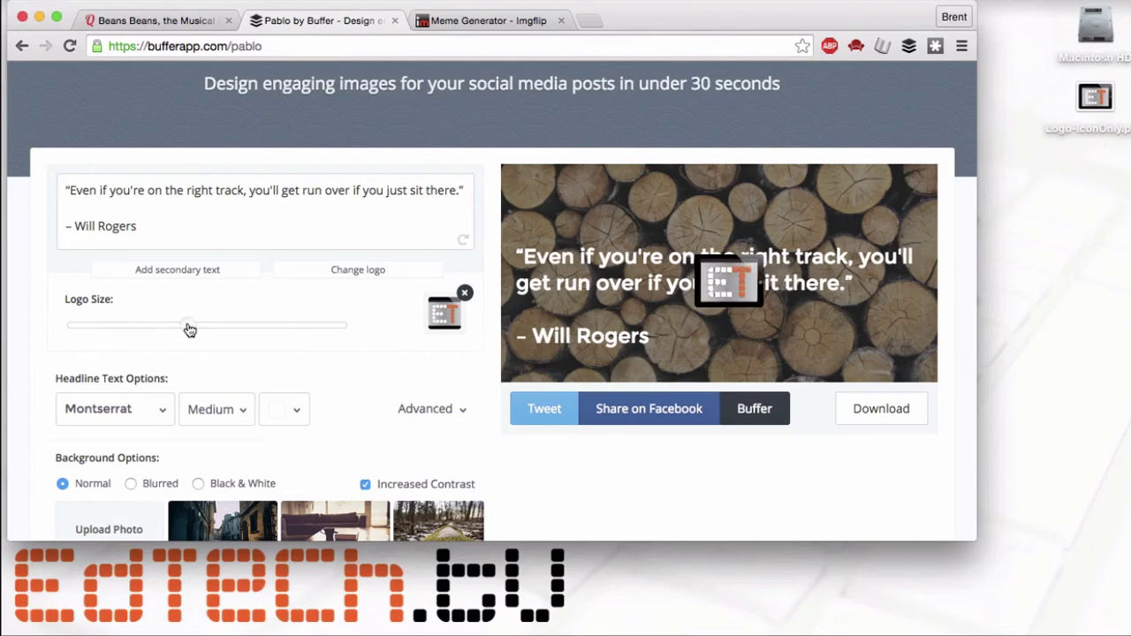
left_click_drag(733, 287, 893, 356)
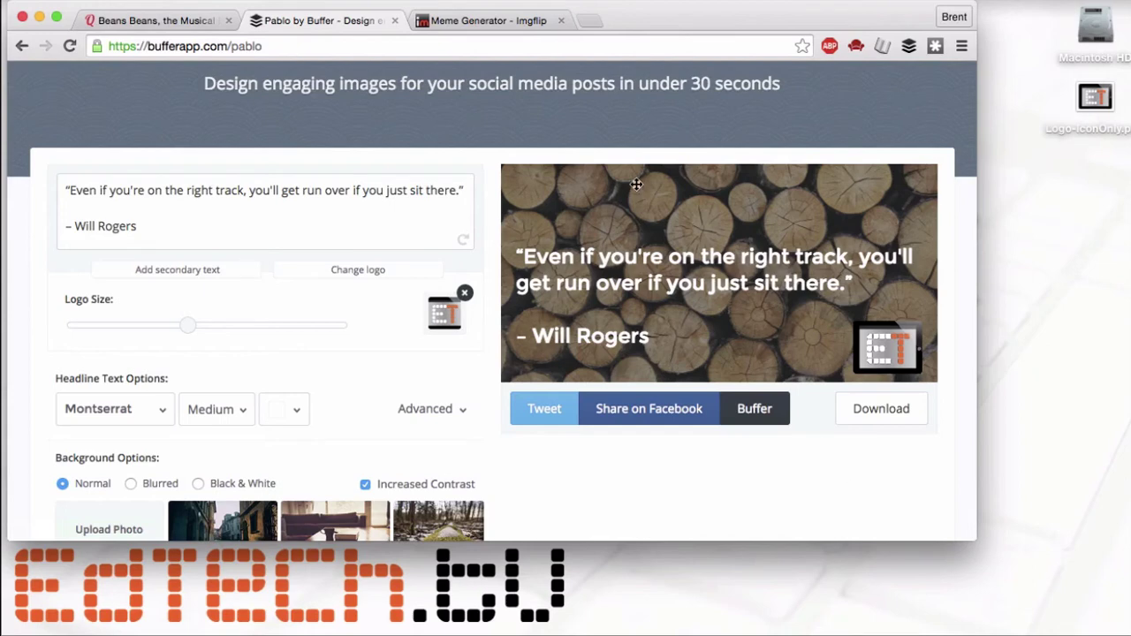
Step: Switch to Imgflip's Meme Generator, try several popular templates including Batman Slapping Robin and Ancient Aliens, and select One Does Not Simply
left_click(497, 25)
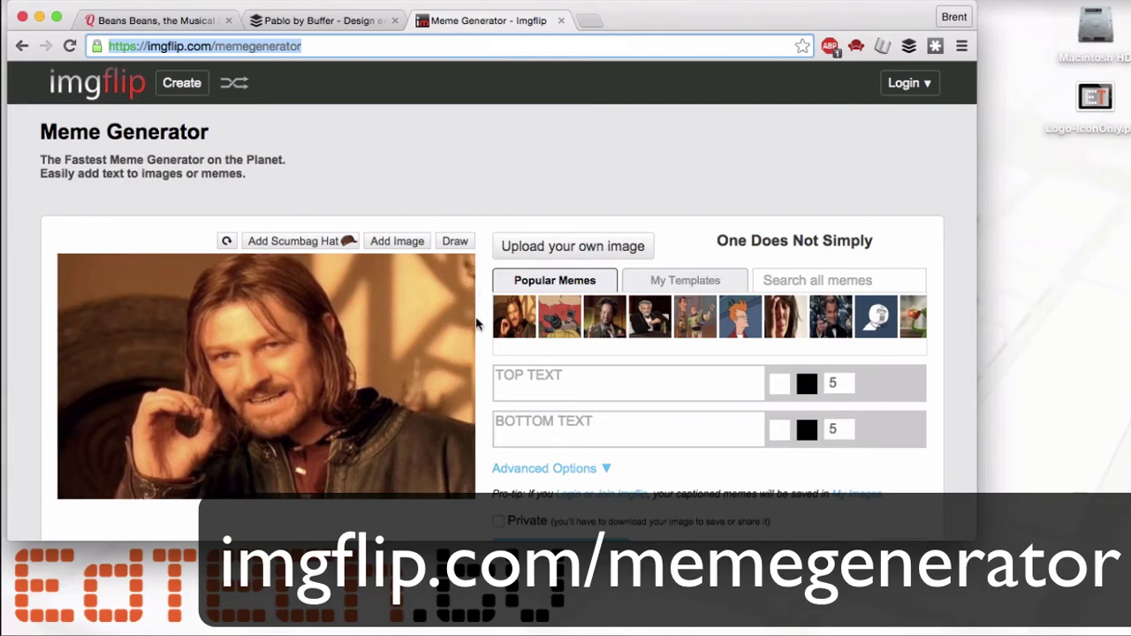
mouse_move(447, 356)
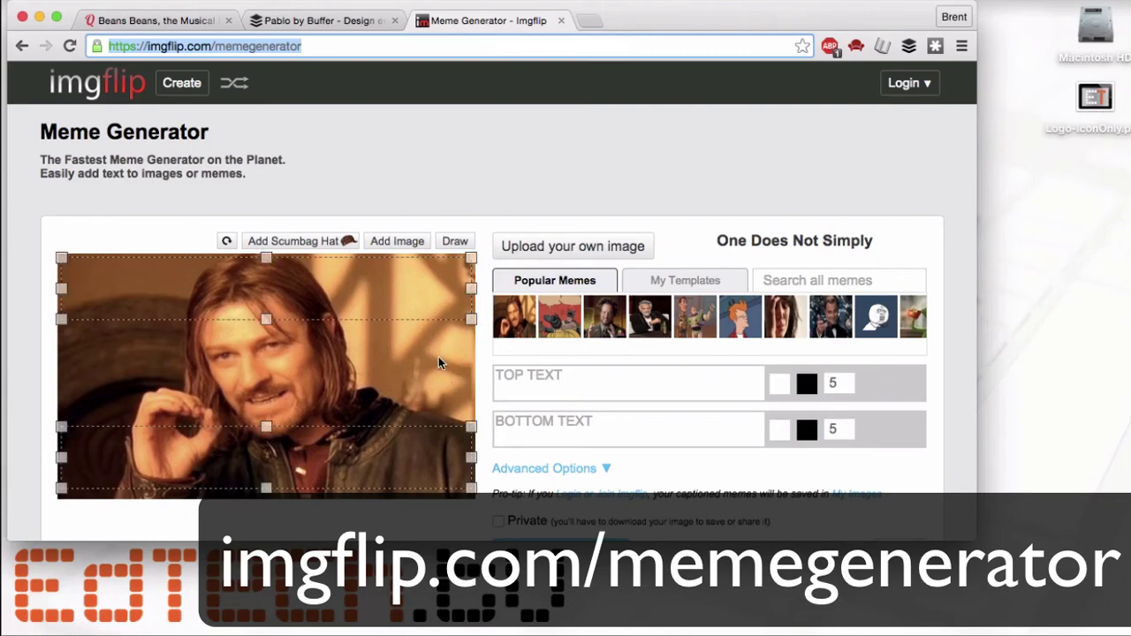
left_click(572, 327)
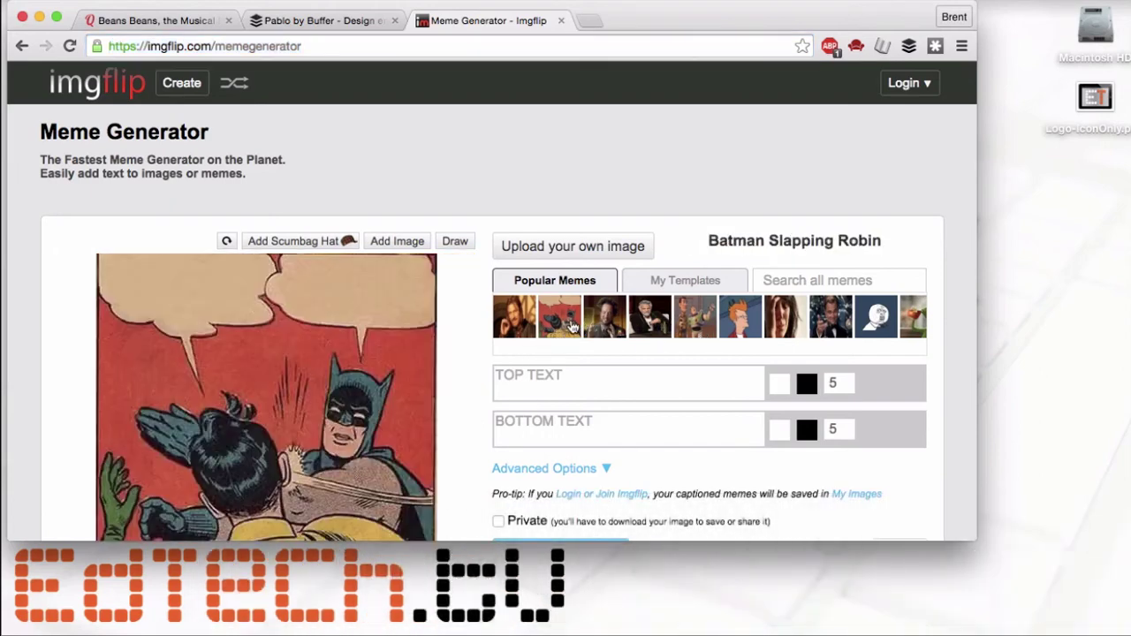
left_click(605, 330)
scroll(602, 324, "down", 1)
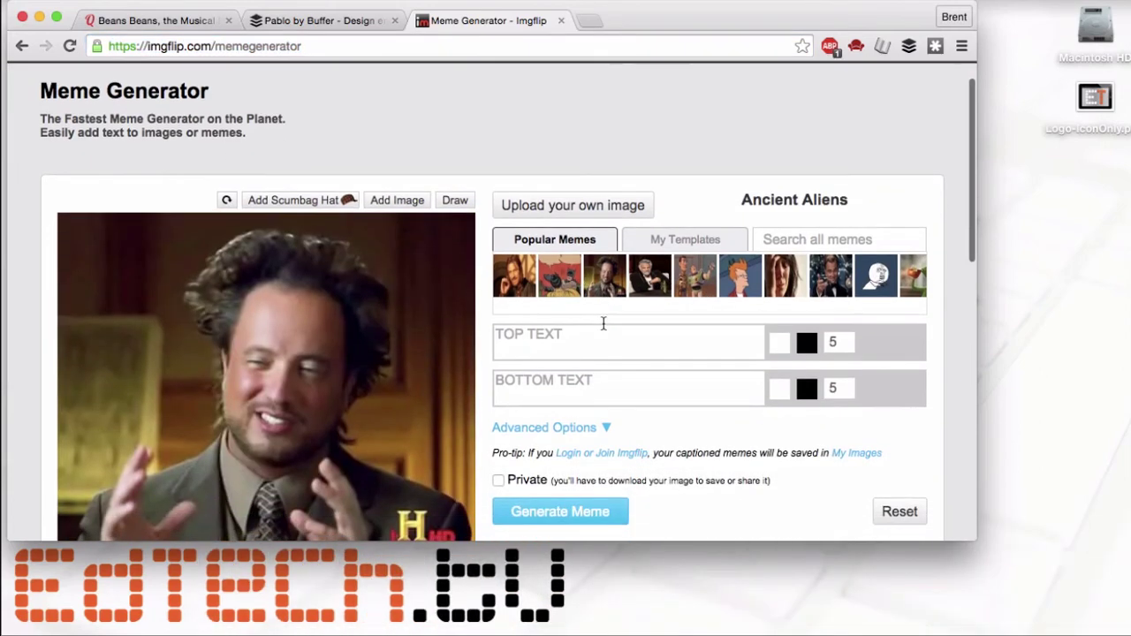
left_click(631, 292)
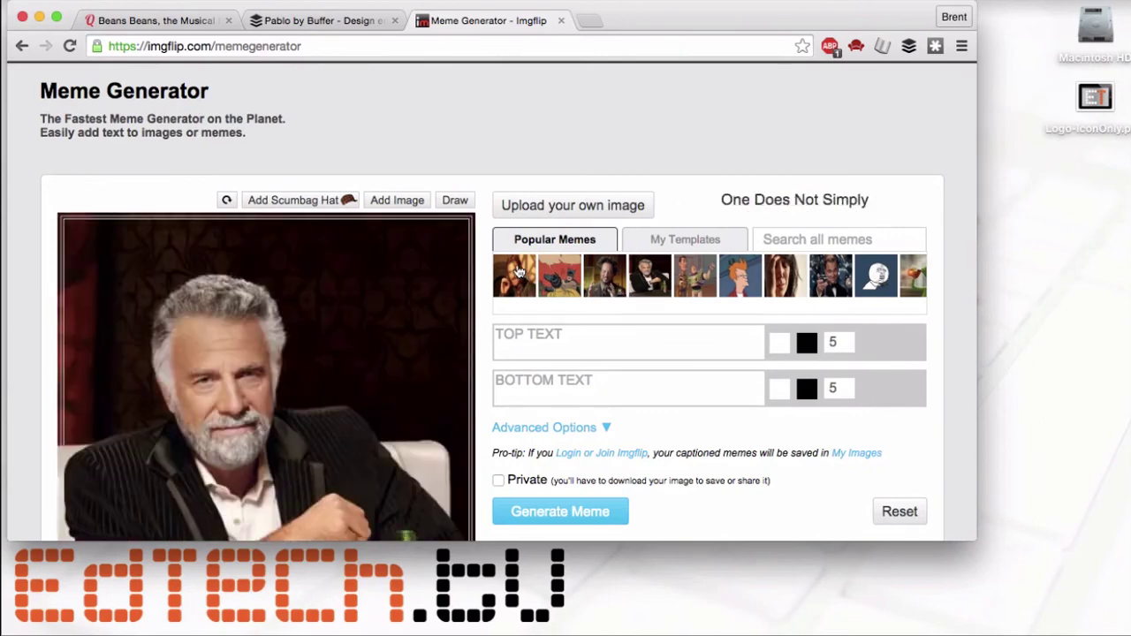
left_click(520, 272)
scroll(521, 298, "down", 1)
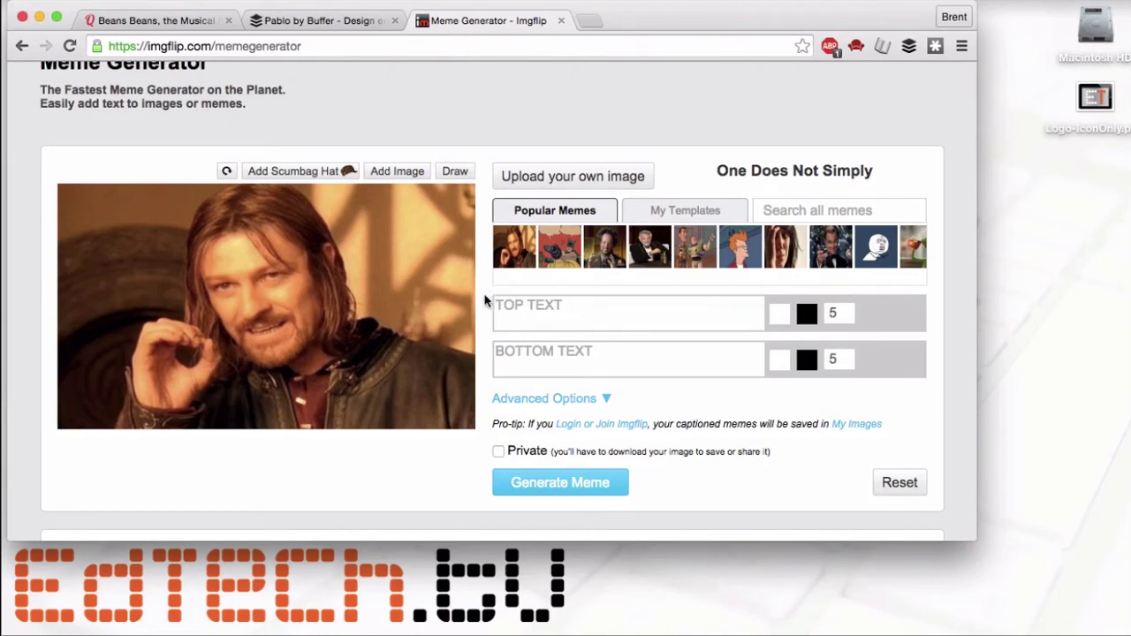
scroll(484, 301, "down", 4)
scroll(486, 301, "down", 2)
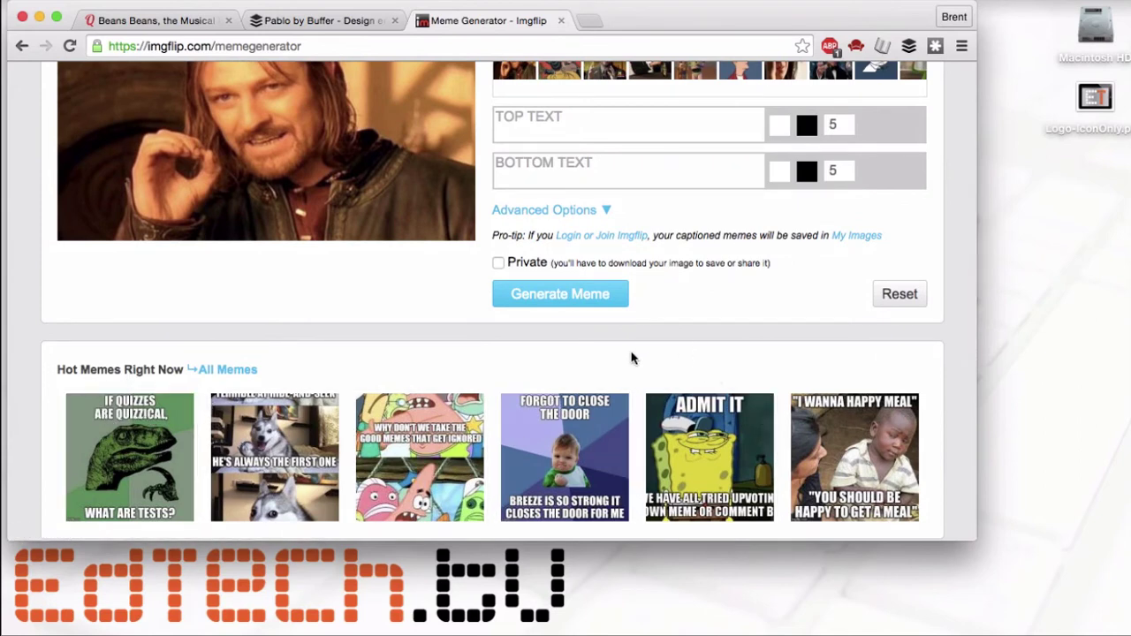
Step: Caption the One Does Not Simply meme with "One does not simply" as top text and "submit without revising" as bottom text
scroll(631, 358, "up", 4)
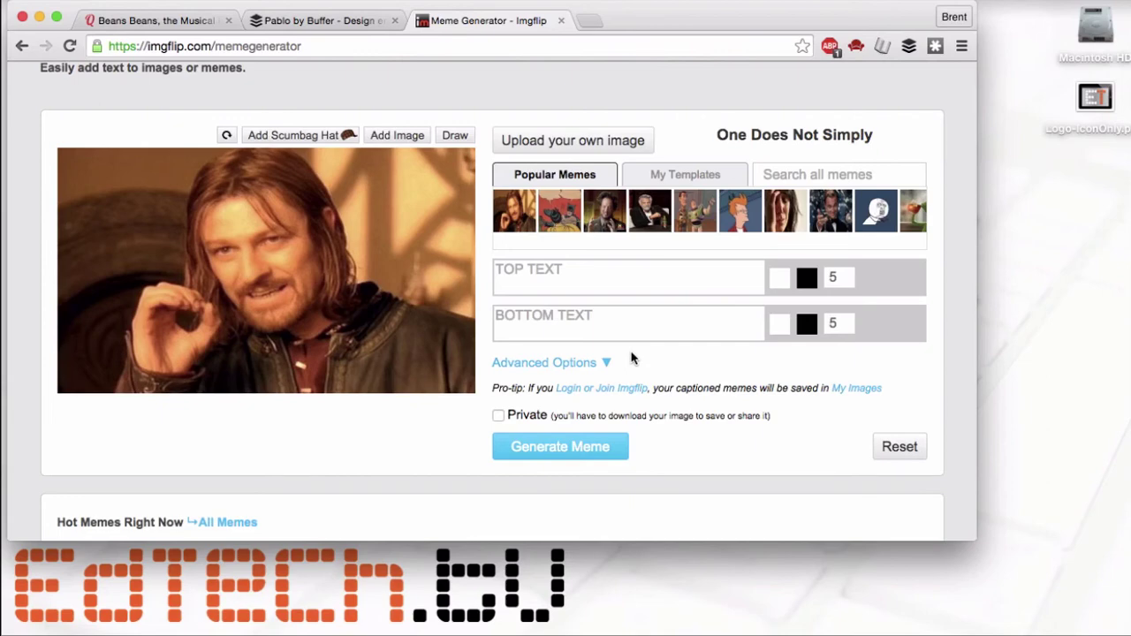
scroll(631, 358, "up", 3)
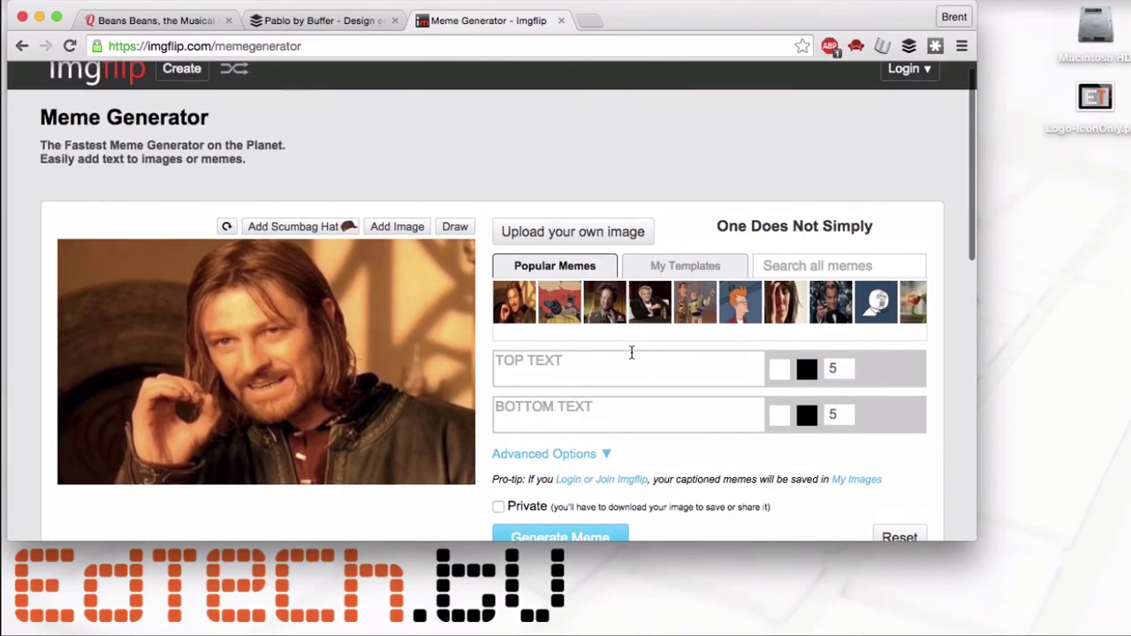
mouse_move(318, 357)
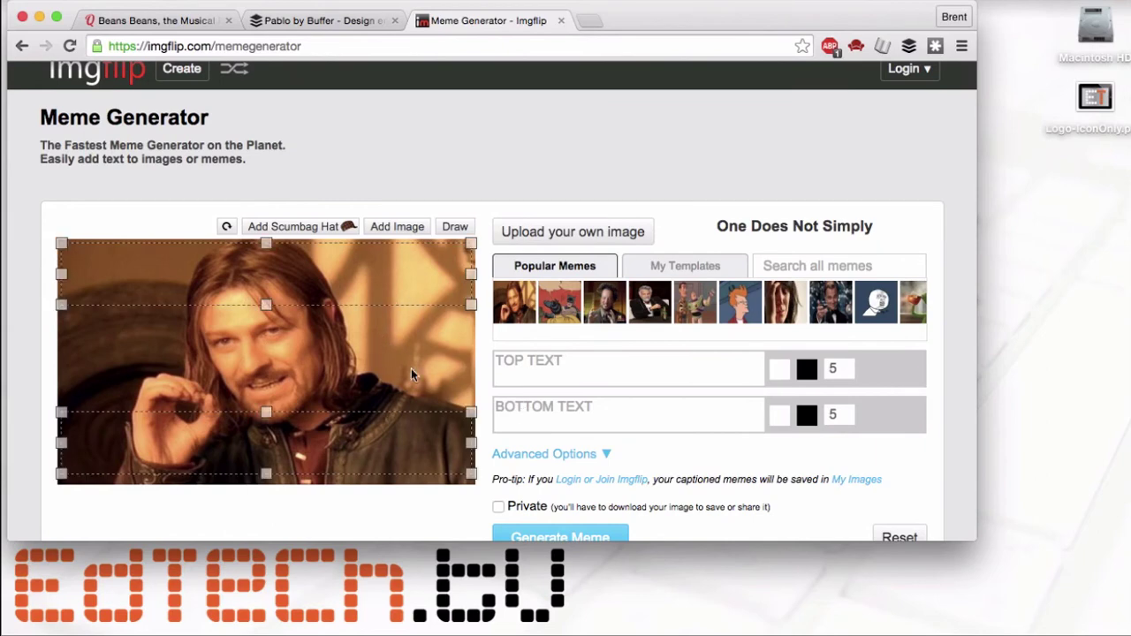
left_click(539, 370)
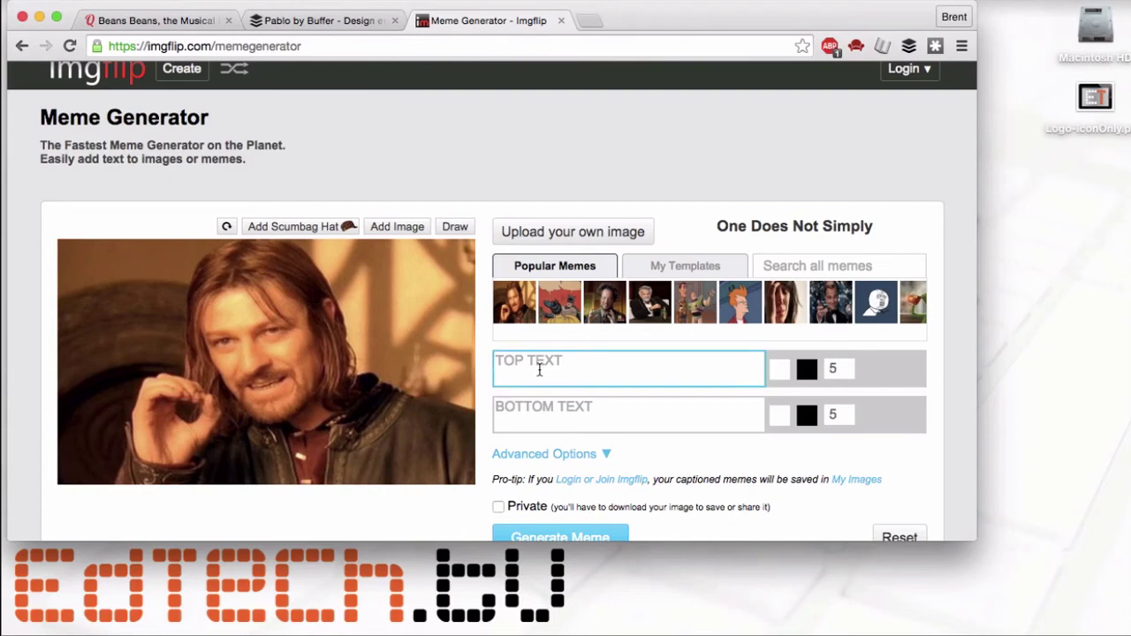
type("One does not simply")
key("Tab")
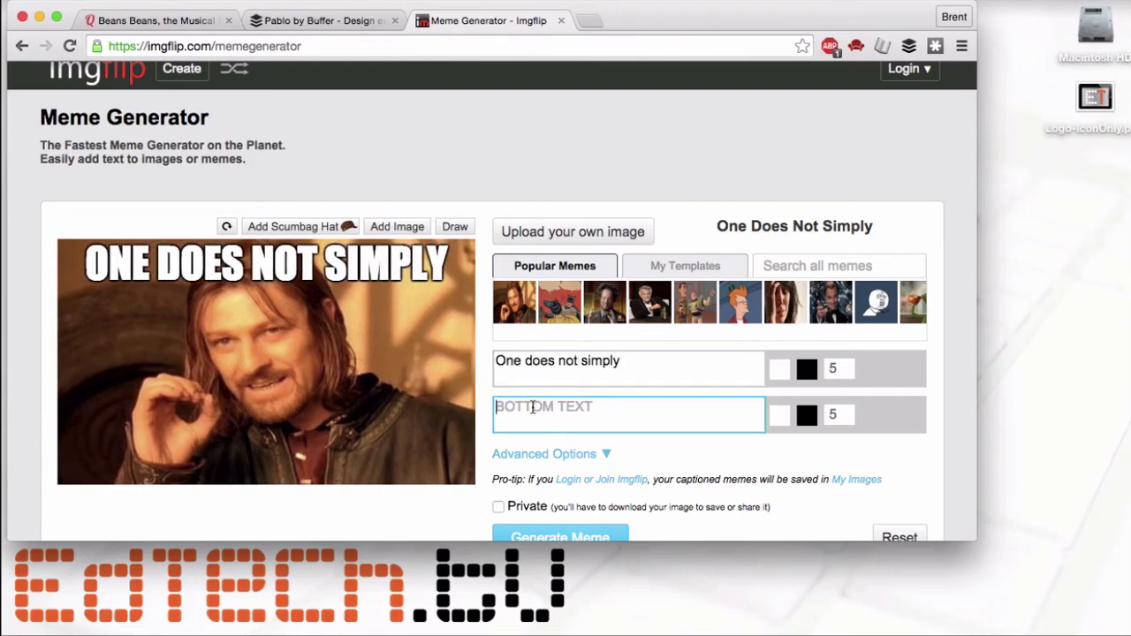
type("submit without revising")
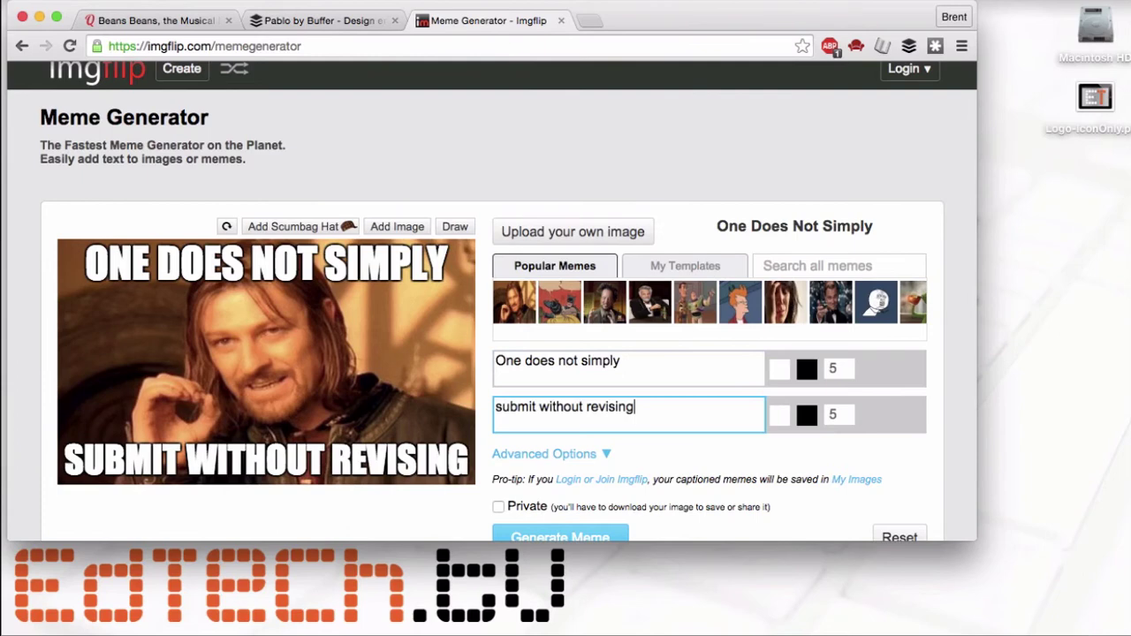
Step: Generate the captioned One Does Not Simply meme
scroll(569, 422, "down", 1)
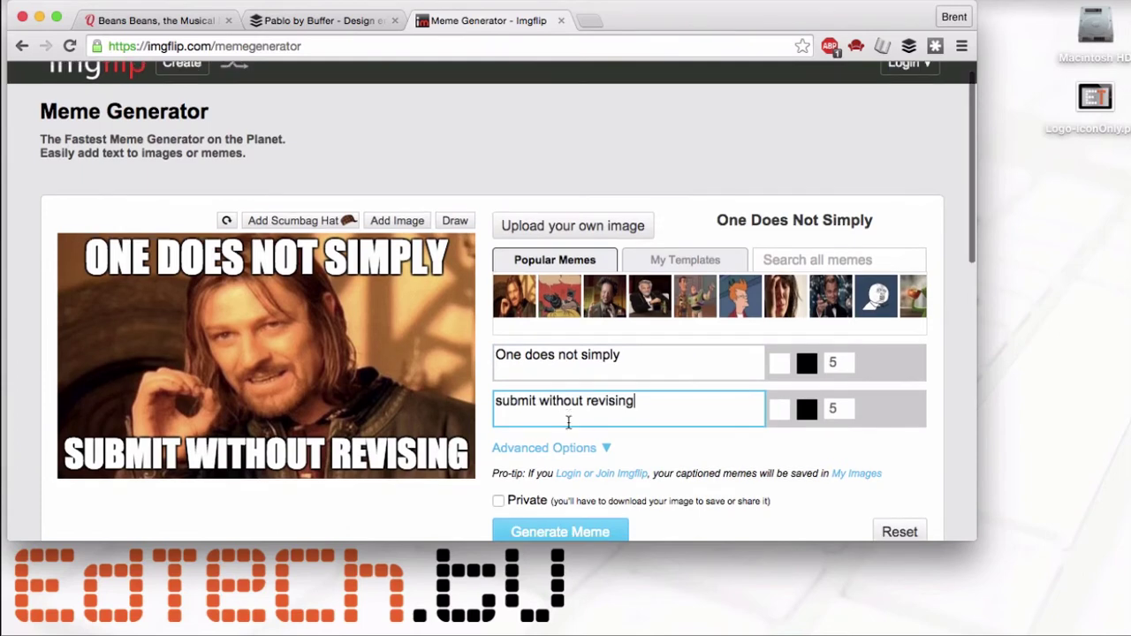
scroll(568, 422, "down", 2)
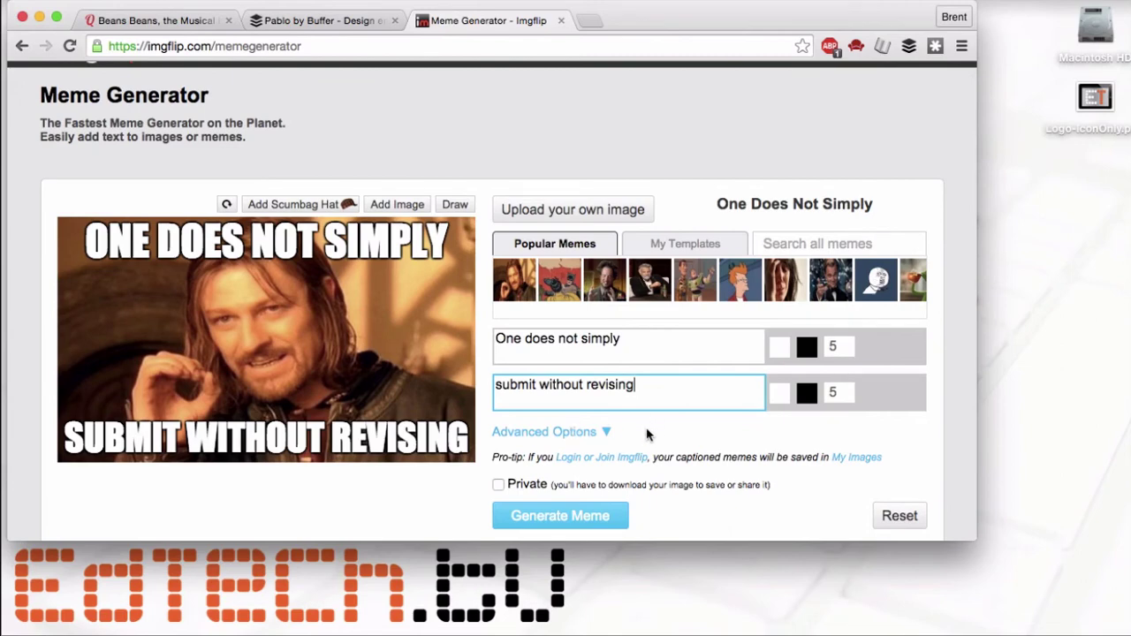
left_click(585, 520)
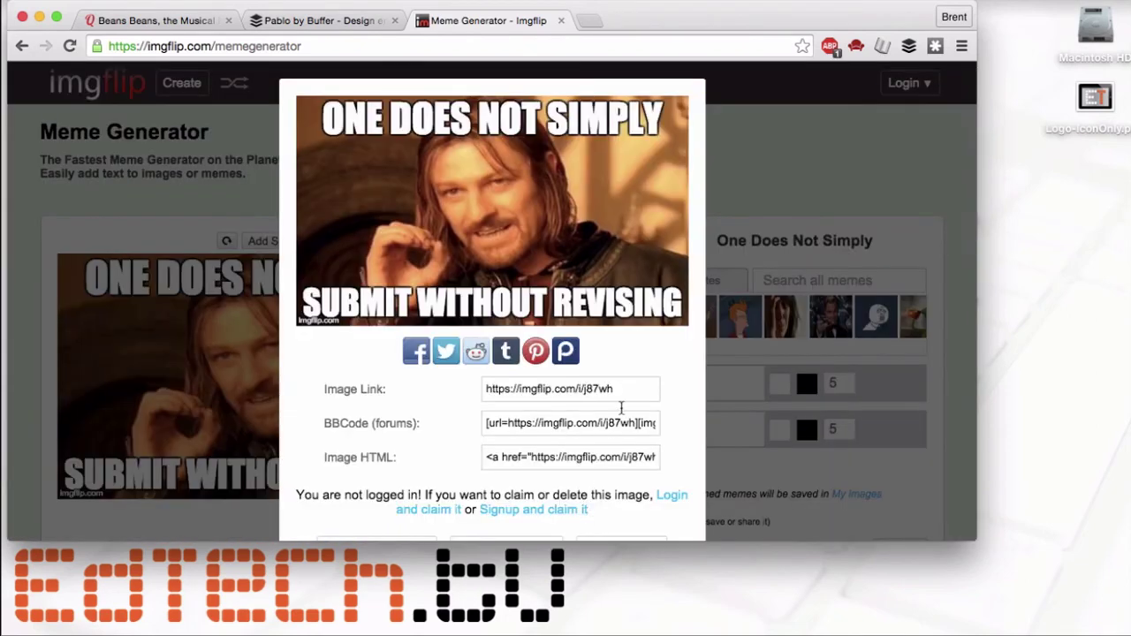
Step: Review the generated meme's social sharing options, image link and embed codes, and the browser's options for saving the image
mouse_move(573, 353)
scroll(413, 413, "down", 3)
scroll(413, 416, "up", 3)
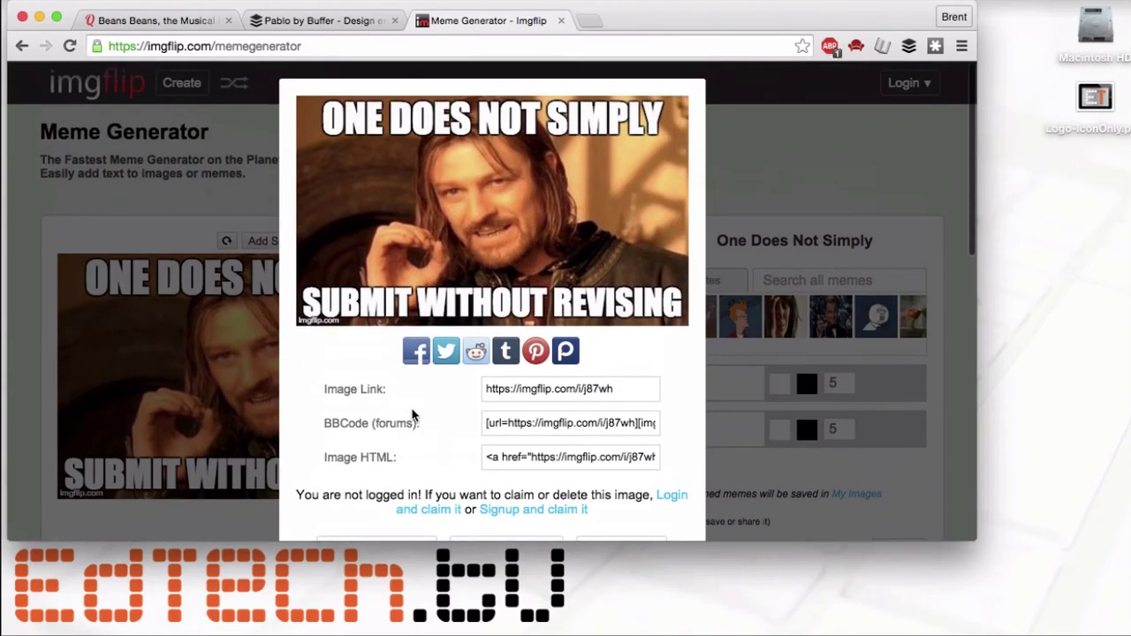
right_click(476, 251)
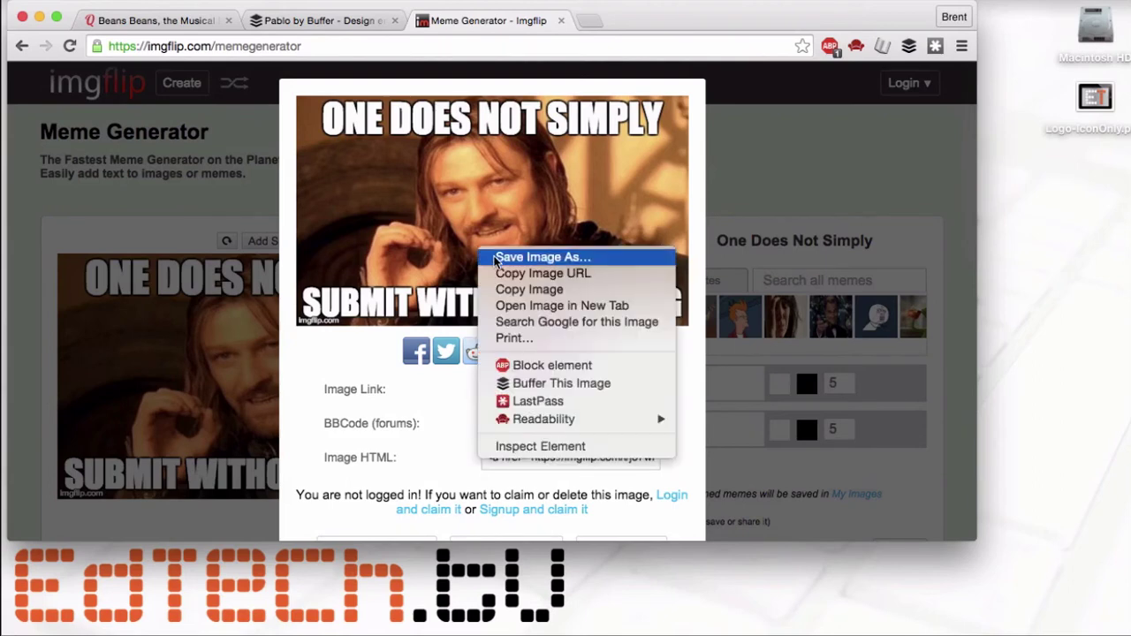
left_click(362, 344)
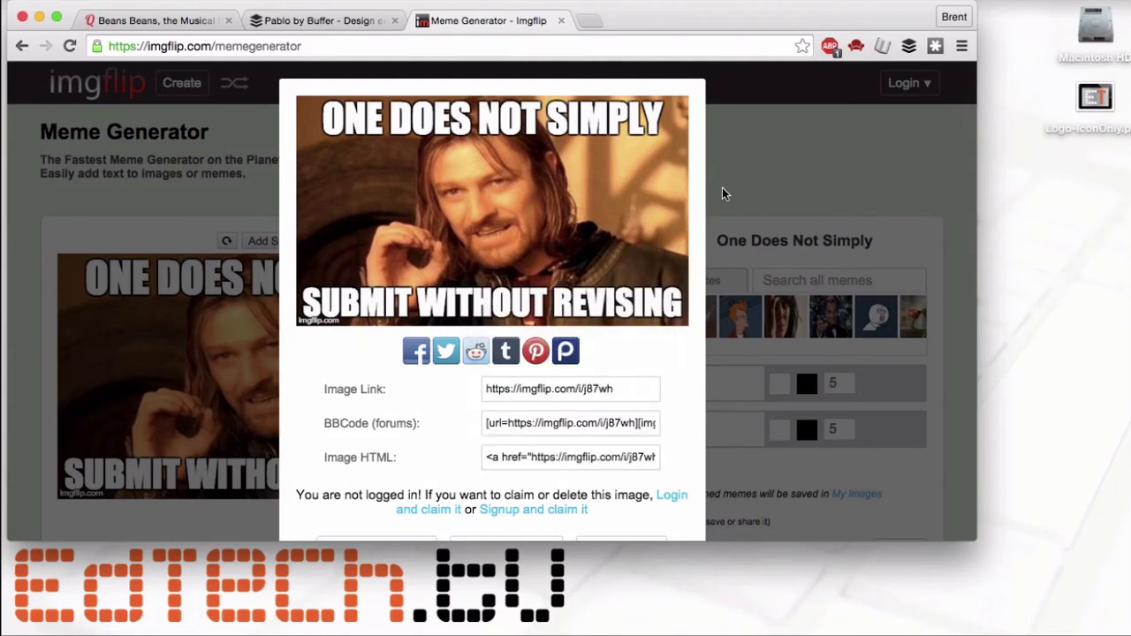
scroll(722, 194, "down", 2)
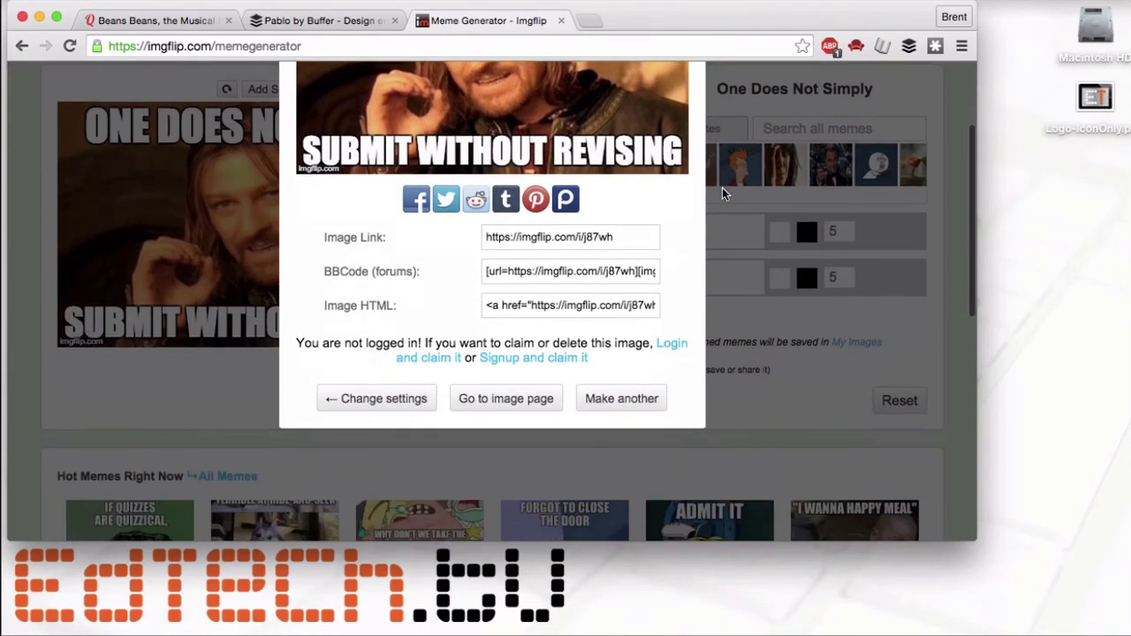
scroll(722, 194, "up", 2)
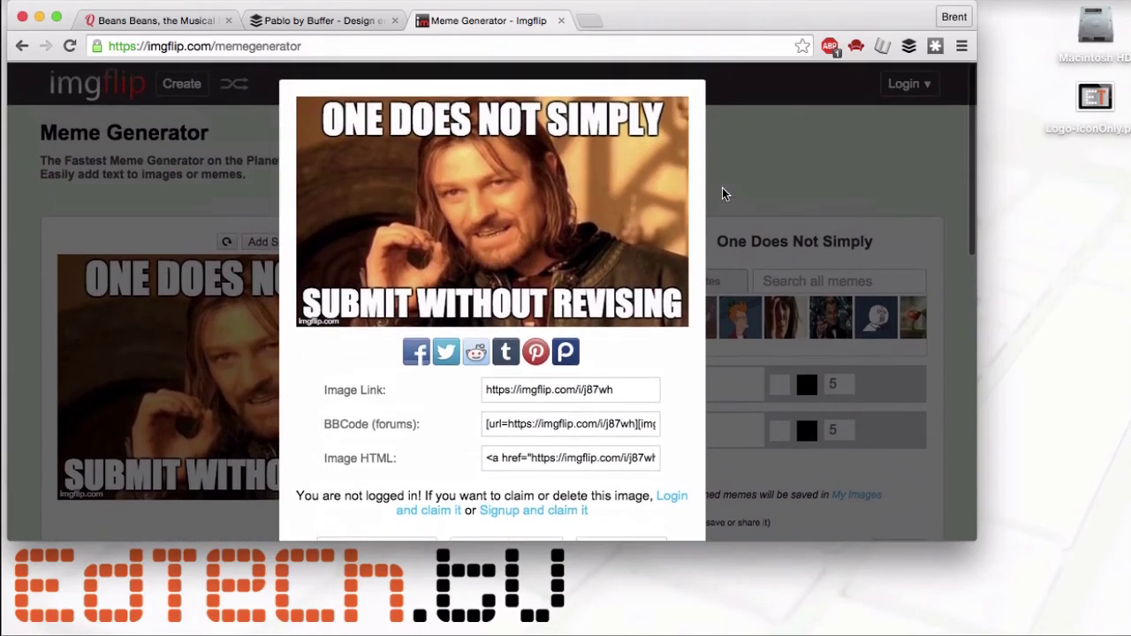